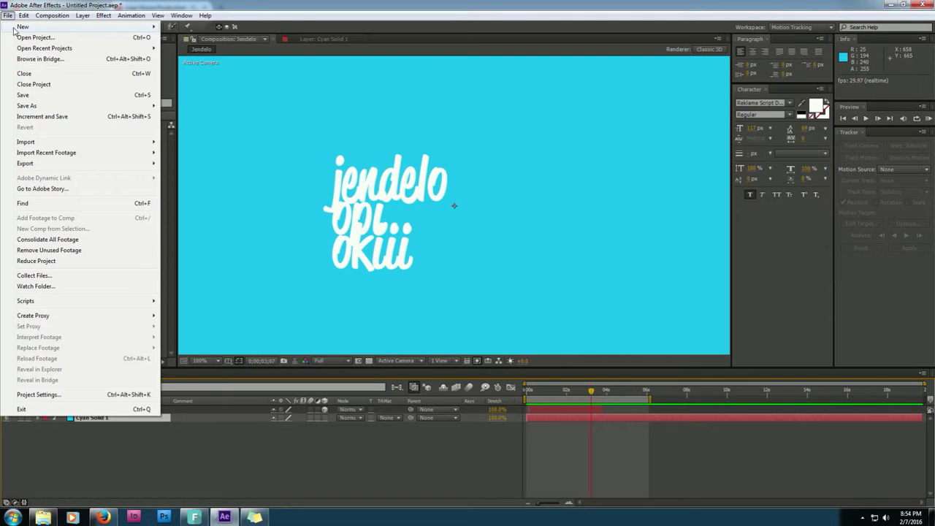
- Start a new project, discarding the old one without saving
mouse_move(16, 30)
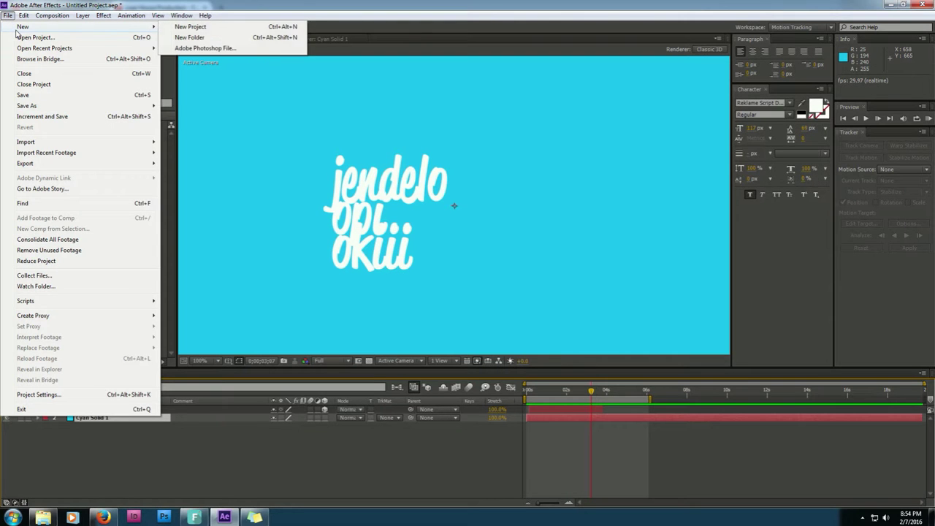
left_click(189, 27)
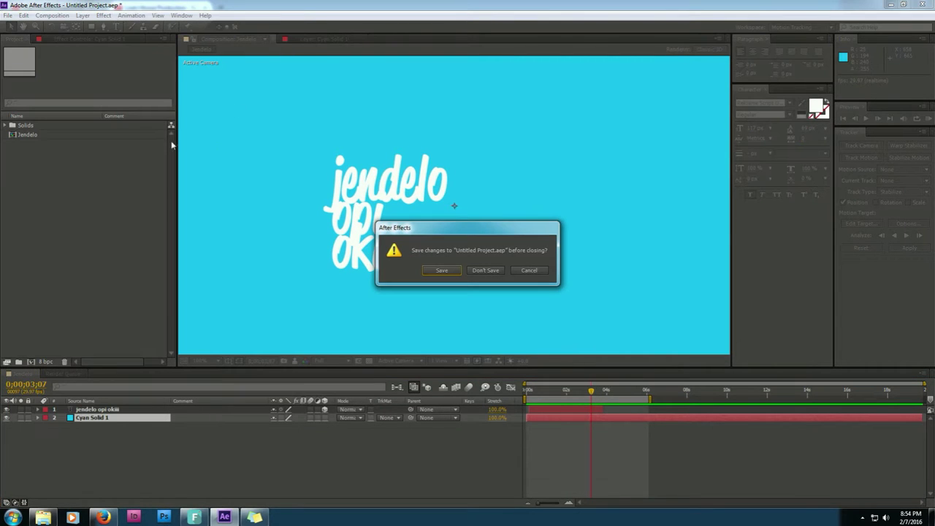
left_click(493, 270)
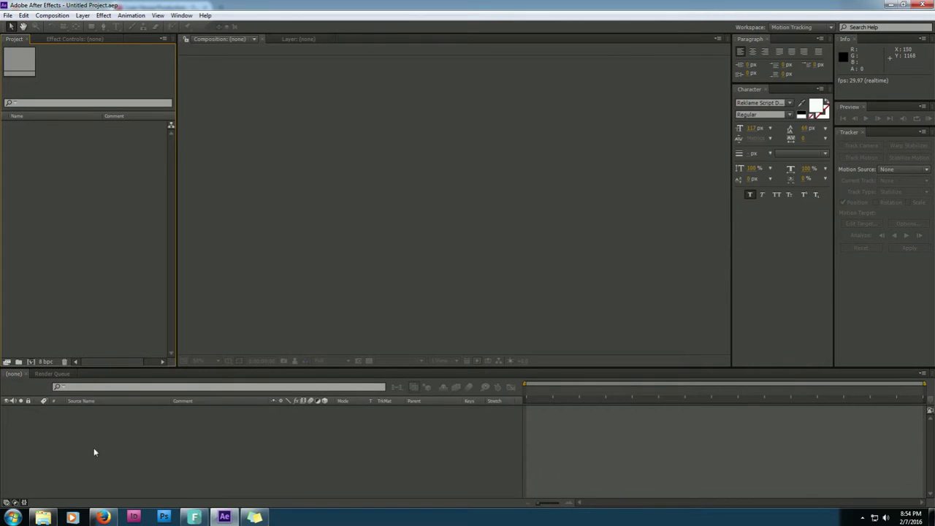
- Create a new 1280×720 composition named '3D text'
left_click(52, 16)
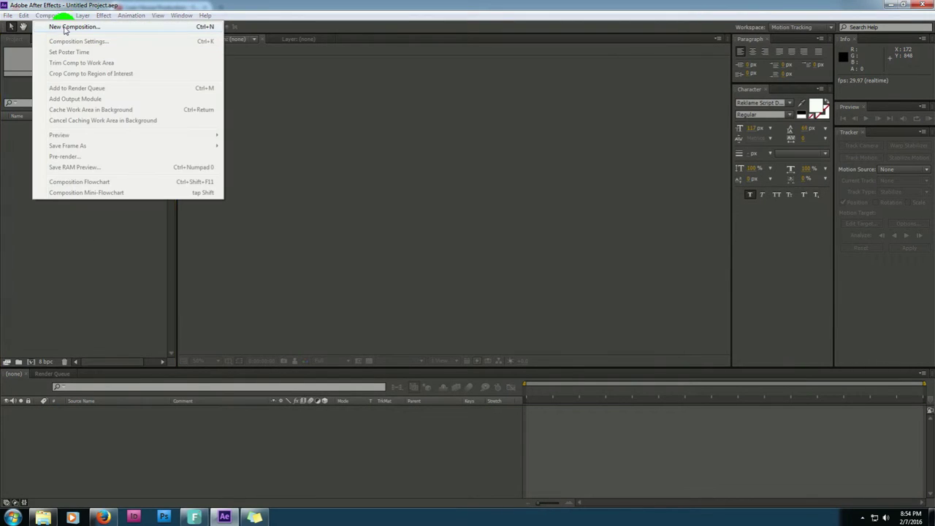
left_click(62, 27)
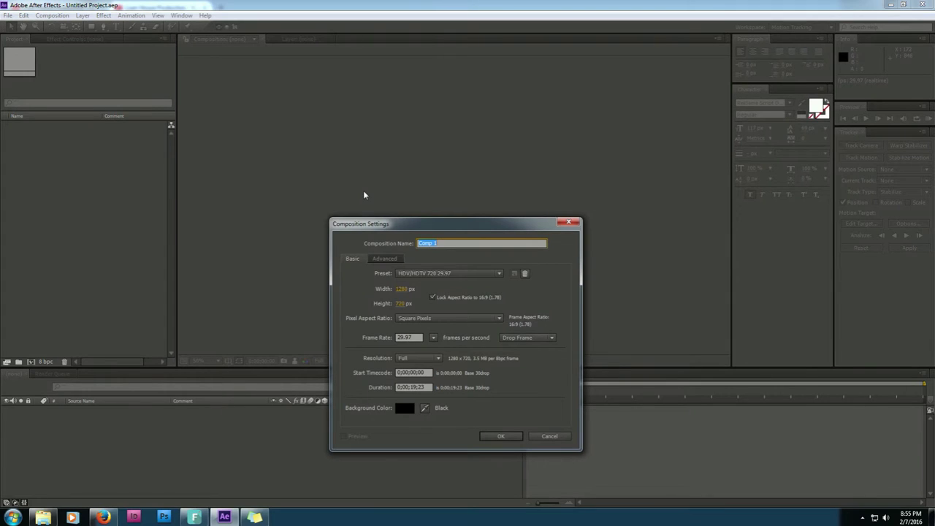
type("3D text")
left_click(501, 436)
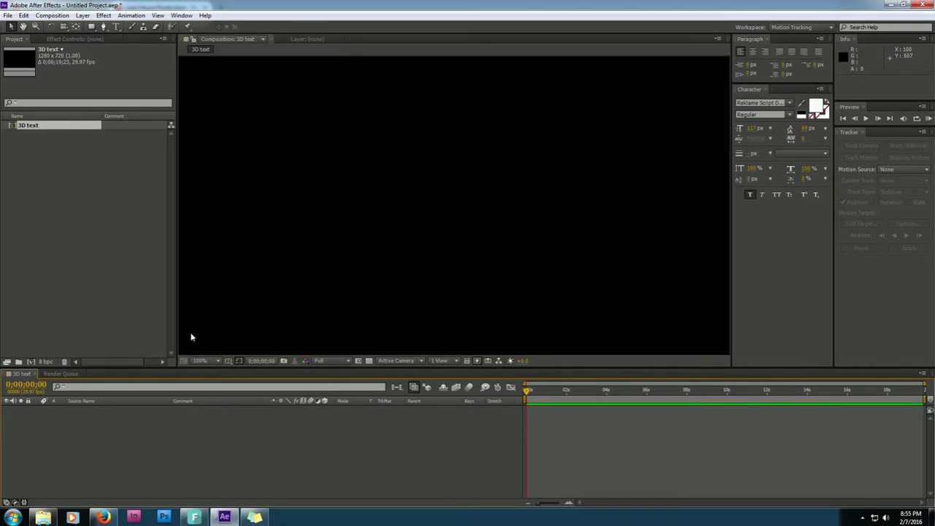
- Fit the viewer to the composition and add a full-frame cyan solid layer
left_click(203, 363)
left_click(219, 194)
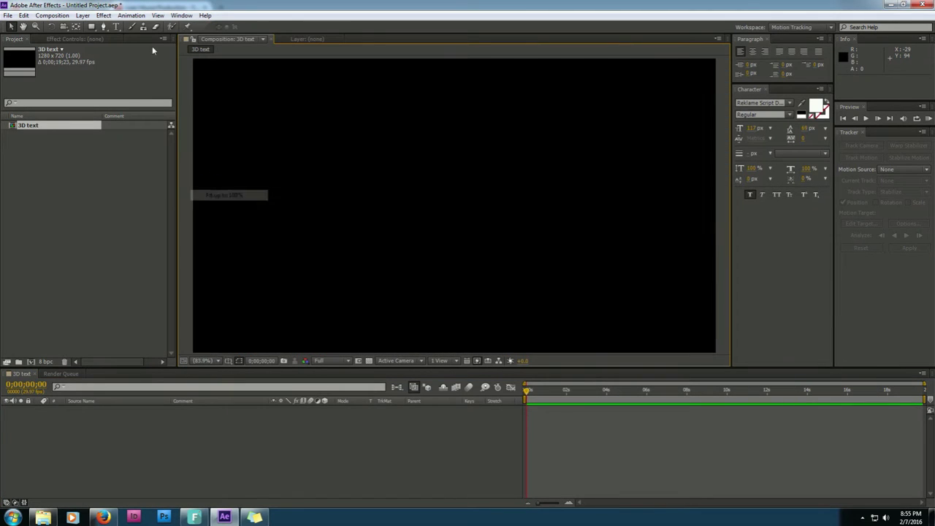
left_click(99, 16)
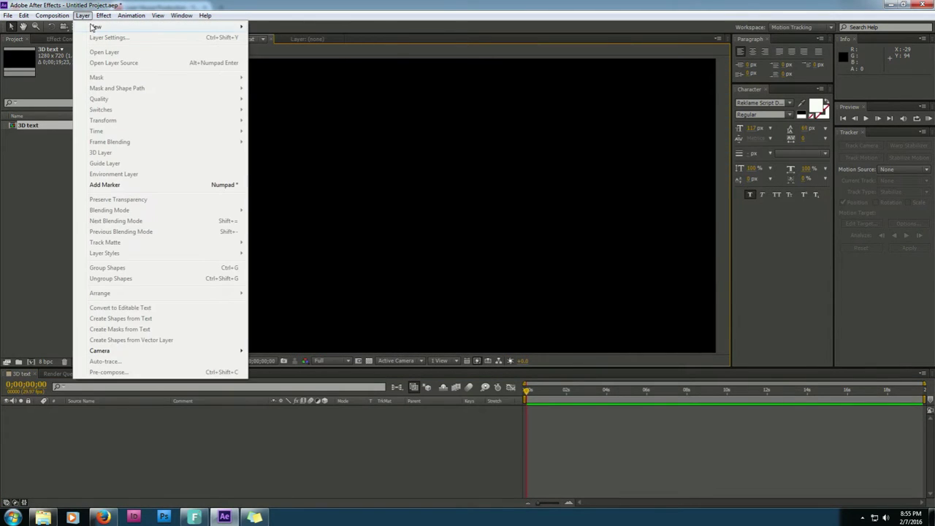
mouse_move(188, 28)
left_click(270, 37)
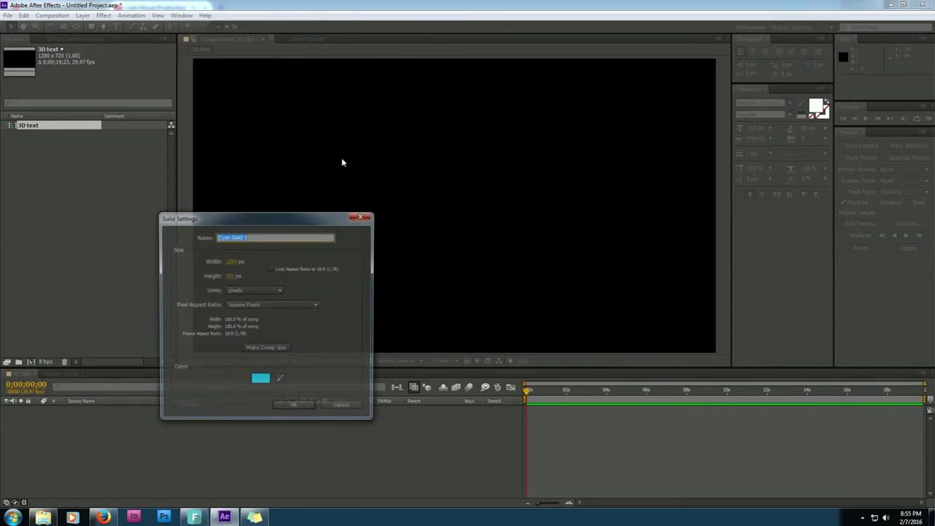
left_click(294, 409)
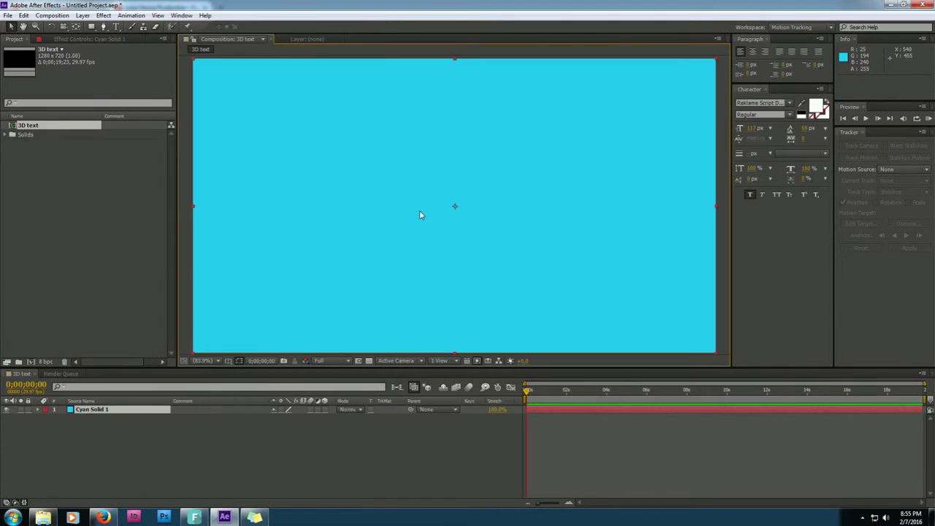
- Reset the viewer magnification to Fit and pick the Horizontal Type tool
key("comma")
key("slash")
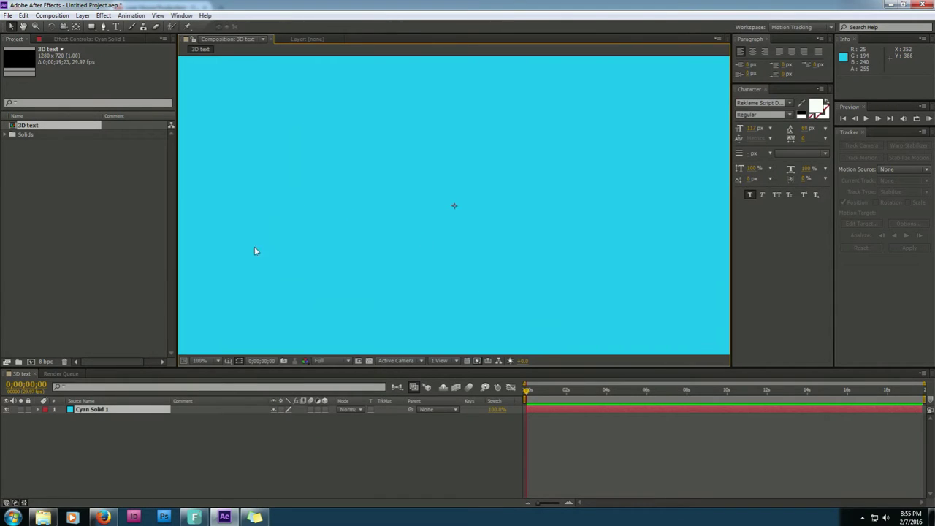
left_click(208, 361)
left_click(220, 192)
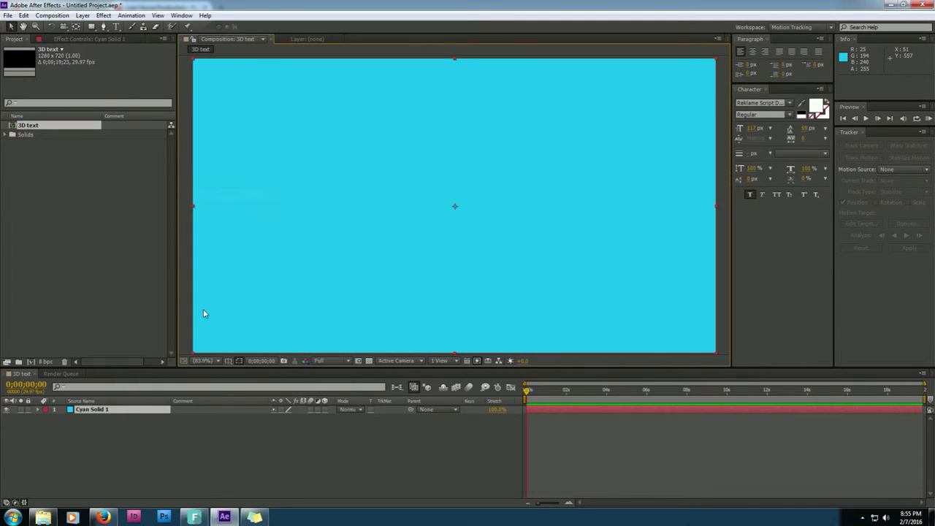
left_click(113, 26)
- Type 'efek', '3d', 'Kayak', 'jendela' on four separate lines in the comp
left_click(366, 196)
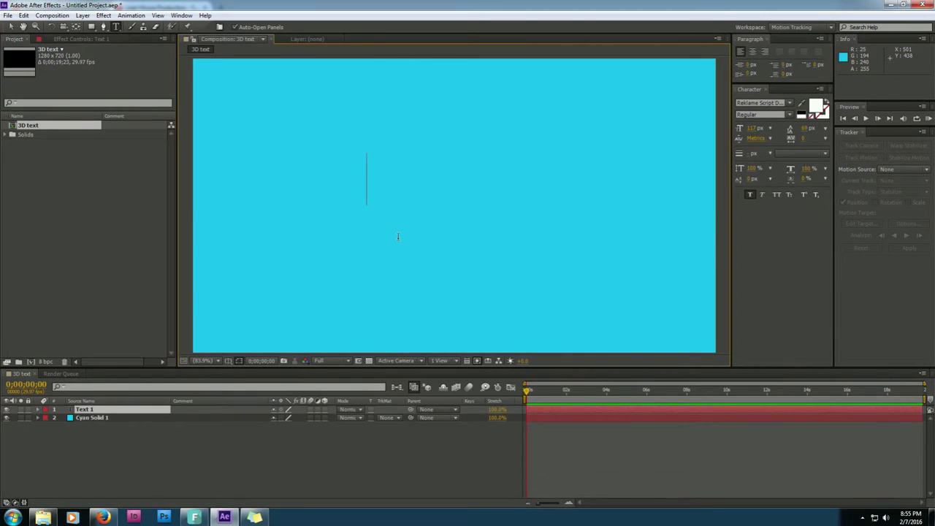
type("efe")
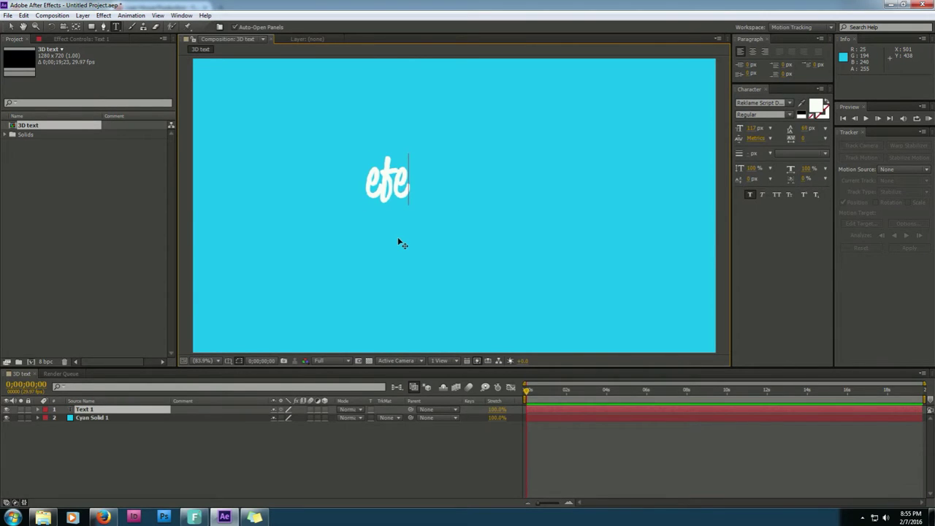
type("k")
key("Return")
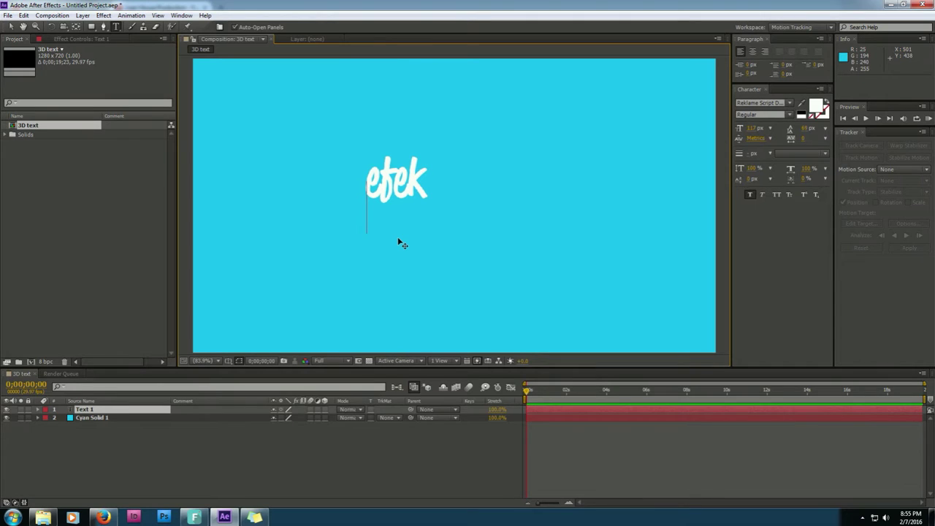
type("3")
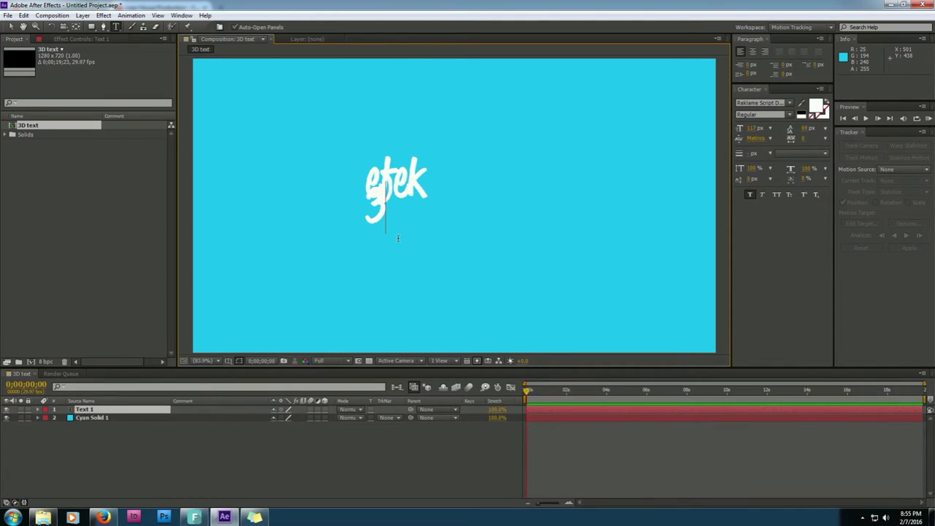
type("d")
key("Return")
type("Ka")
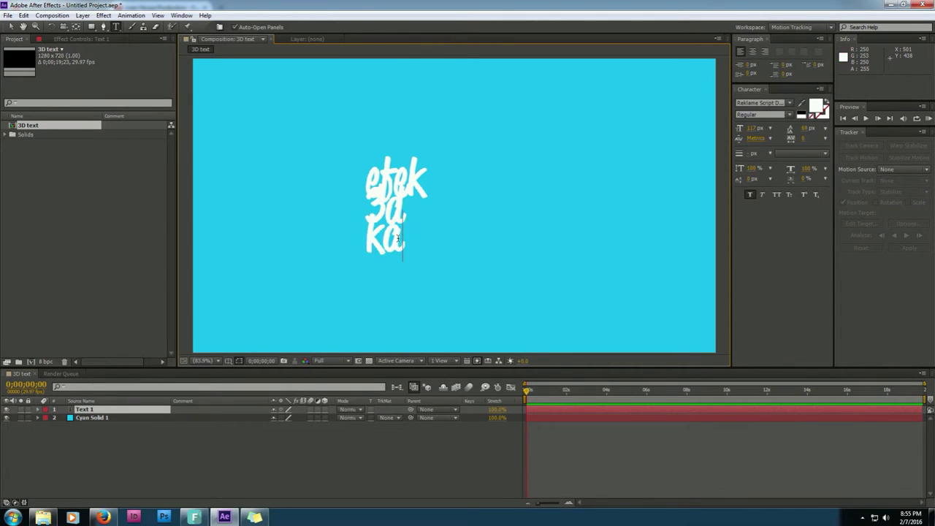
type("yak")
key("Return")
type("jen")
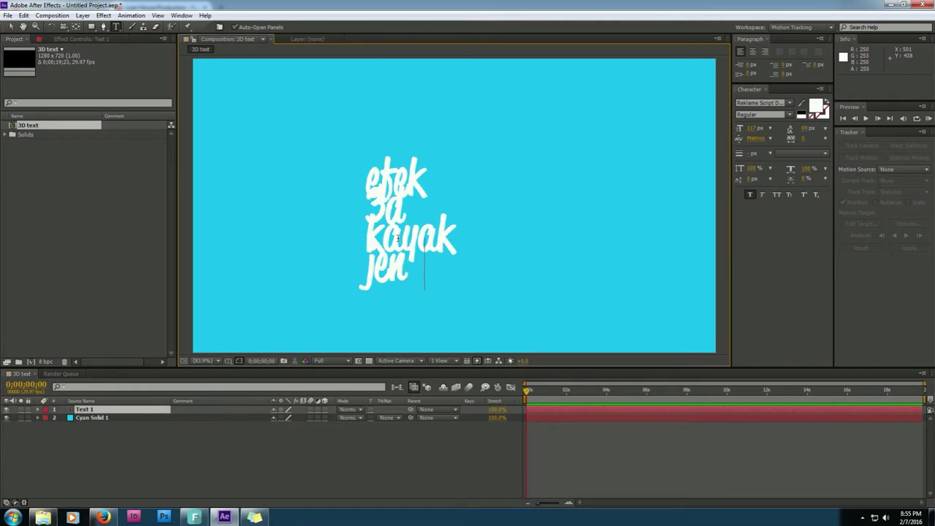
type("dela")
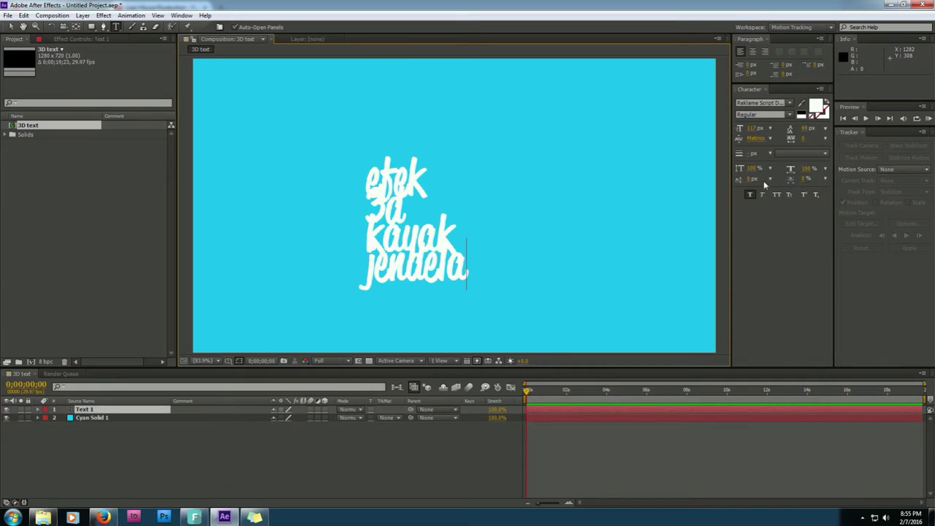
- Set all the text to the Bebas Neue font and finish editing
key("ctrl+a")
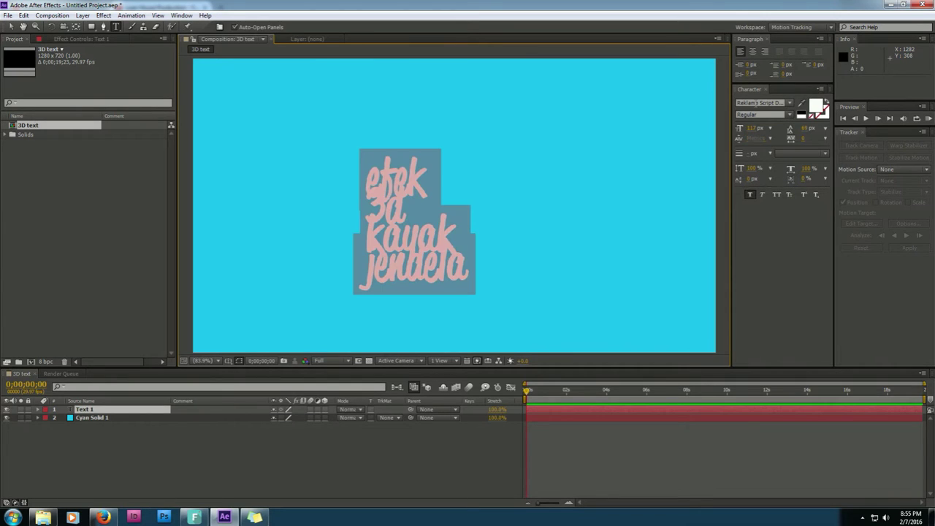
left_click(760, 103)
key("Up")
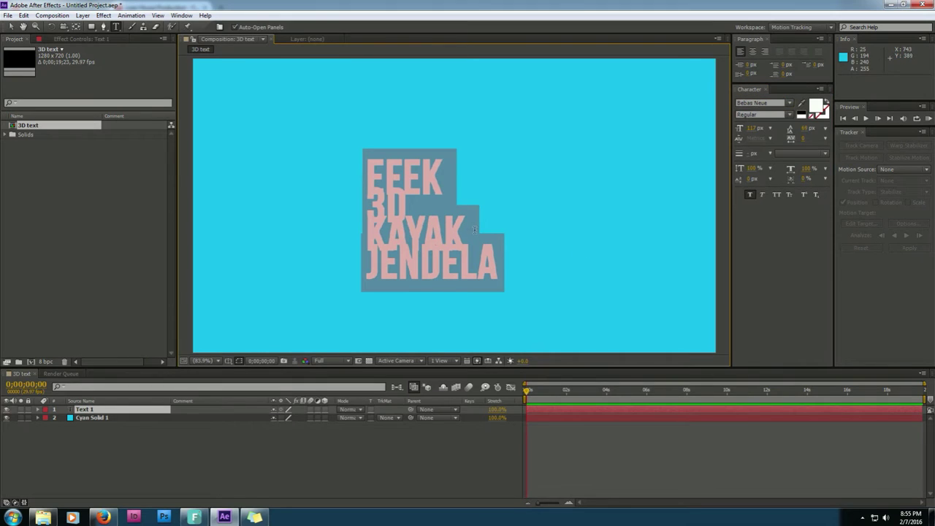
left_click(448, 241)
left_click(11, 26)
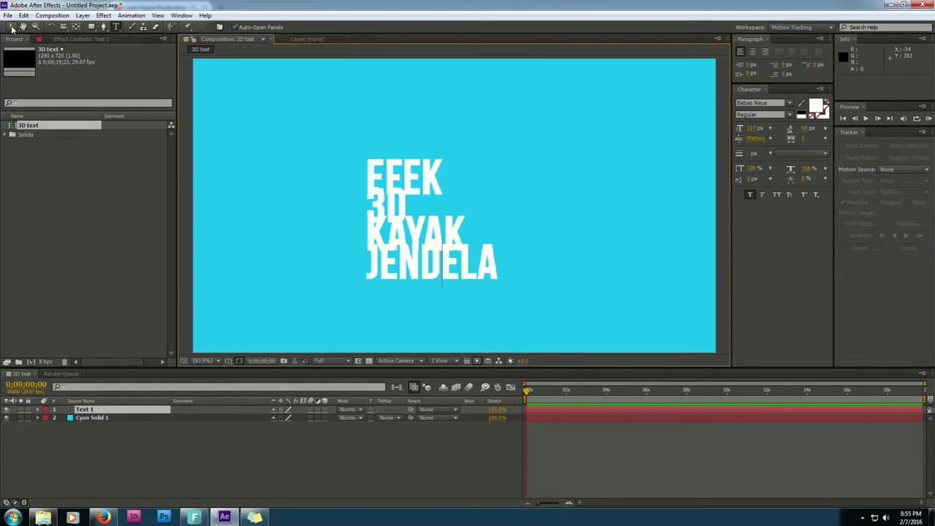
- Move the text block up-left, expand its Transform properties, and enable 3D Layer
left_click(420, 235)
left_click_drag(420, 235, 405, 221)
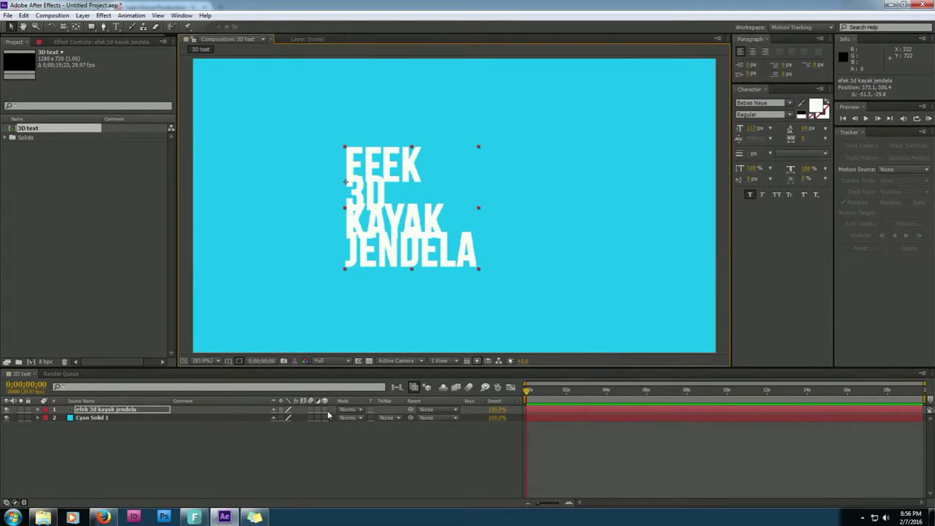
left_click(38, 410)
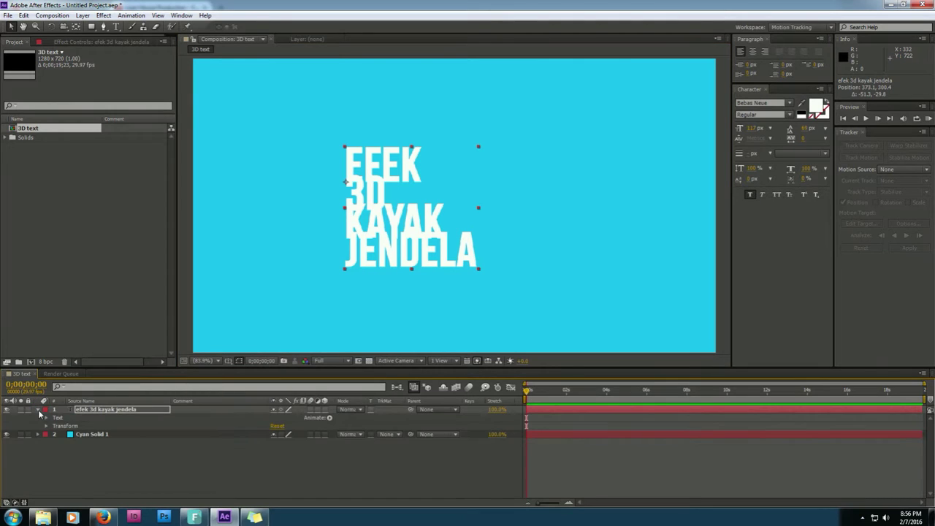
left_click(46, 426)
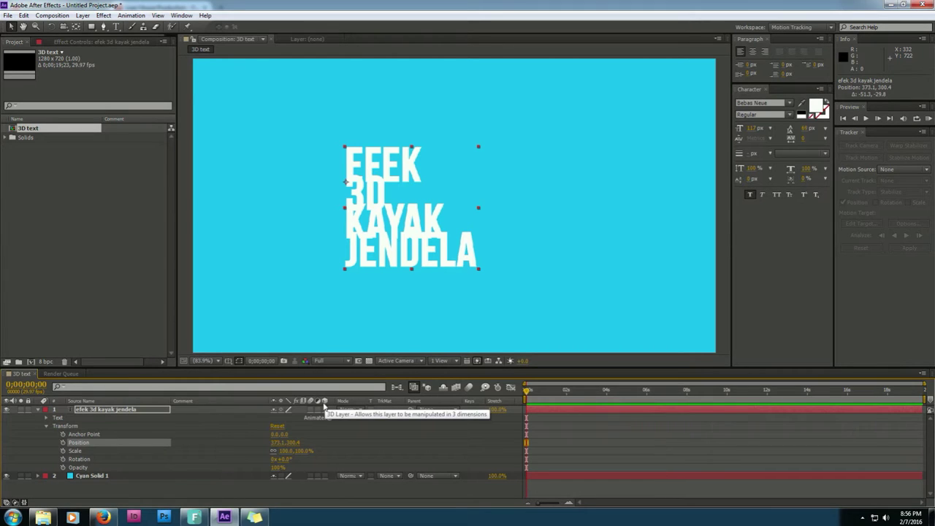
left_click(324, 410)
scroll(119, 460, "down", 1)
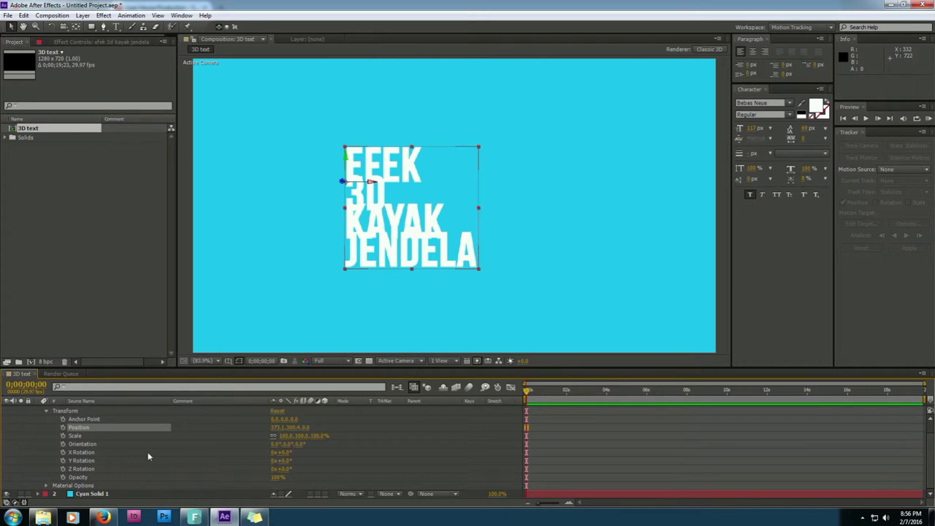
- Scrub X Rotation, anchor point and Y Rotation to give the text a slight angle
mouse_move(281, 452)
left_mouse_down()
mouse_move(332, 458)
mouse_move(289, 461)
mouse_move(284, 474)
mouse_move(287, 463)
mouse_move(271, 461)
mouse_move(290, 461)
left_mouse_up()
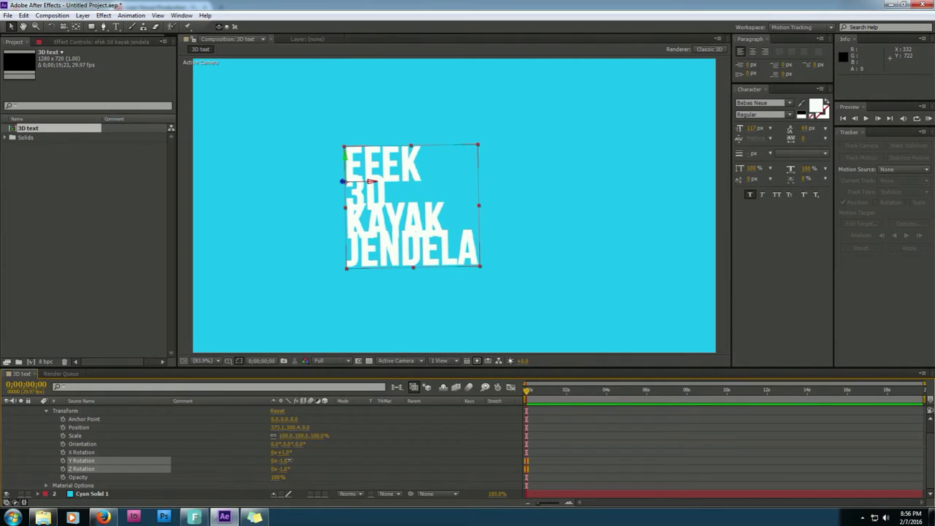
left_click(288, 461)
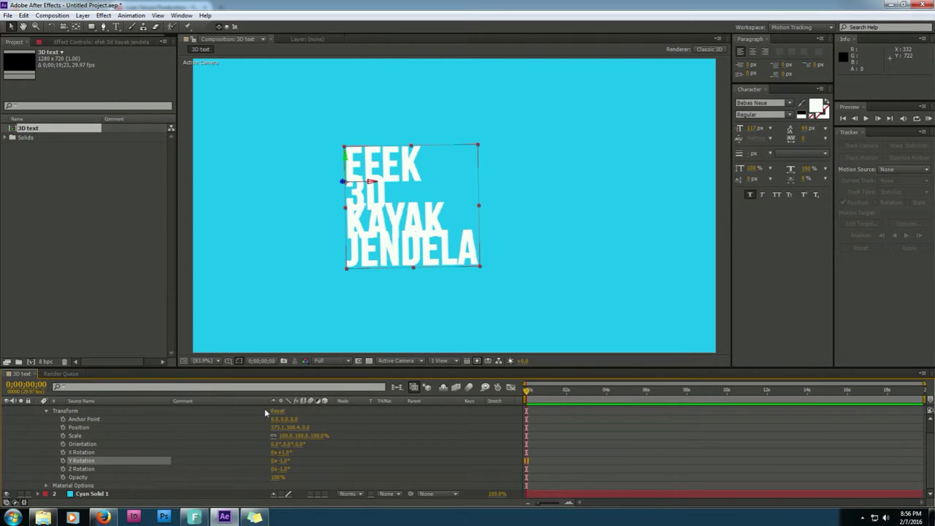
left_click_drag(277, 421, 331, 437)
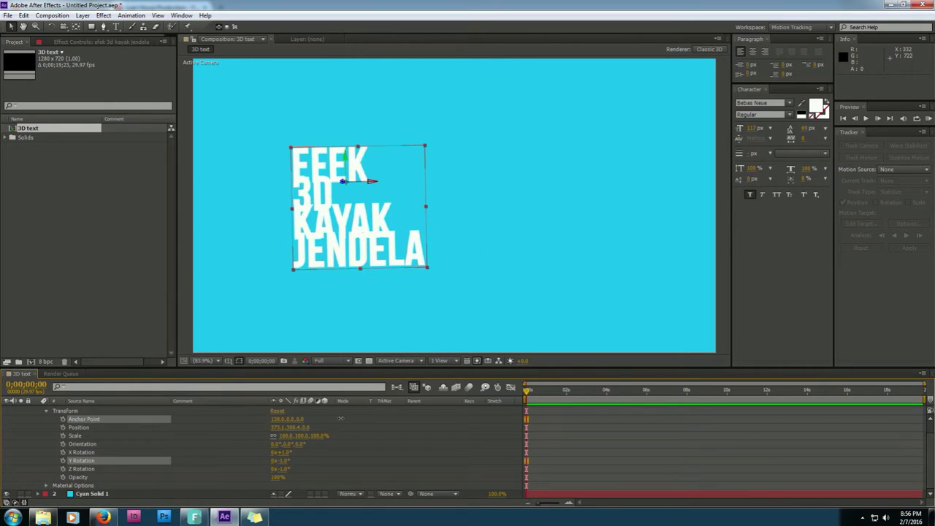
mouse_move(282, 453)
left_mouse_down()
mouse_move(301, 461)
mouse_move(280, 461)
left_mouse_up()
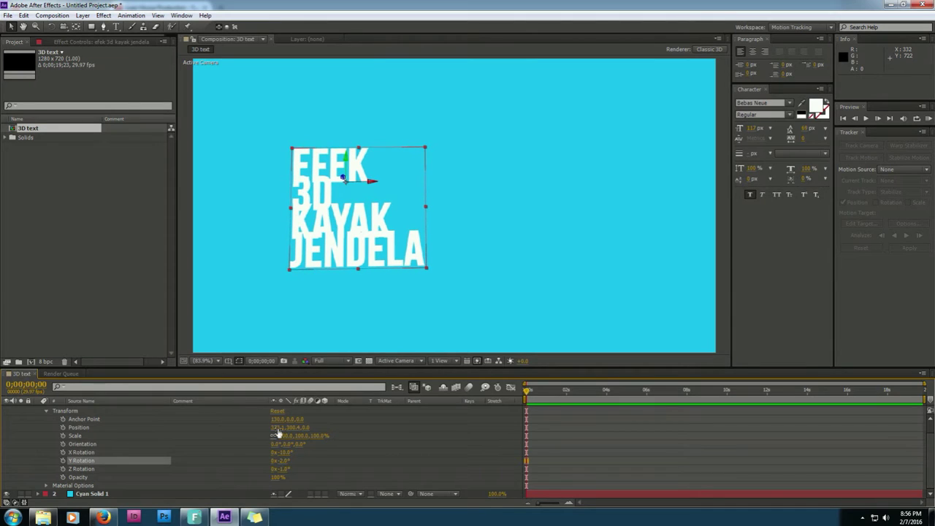
left_click_drag(276, 419, 217, 422)
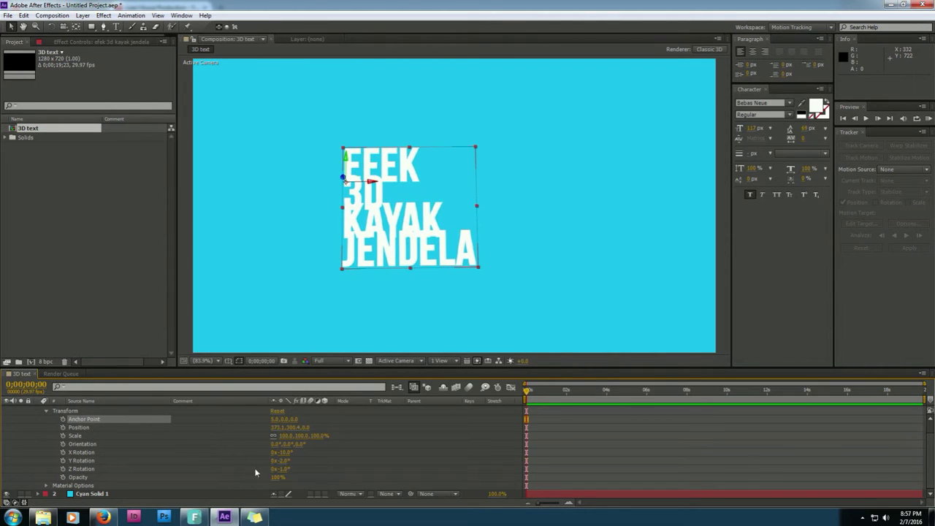
mouse_move(282, 460)
left_mouse_down()
mouse_move(293, 453)
mouse_move(286, 458)
left_mouse_up()
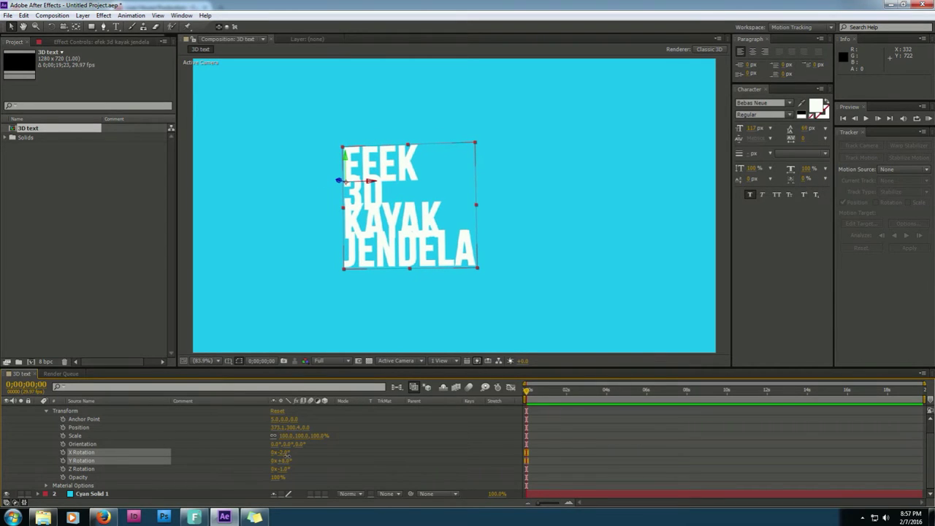
- Trim the work area to about 4 seconds and set the current time to 0;00;00;11
left_click(287, 458)
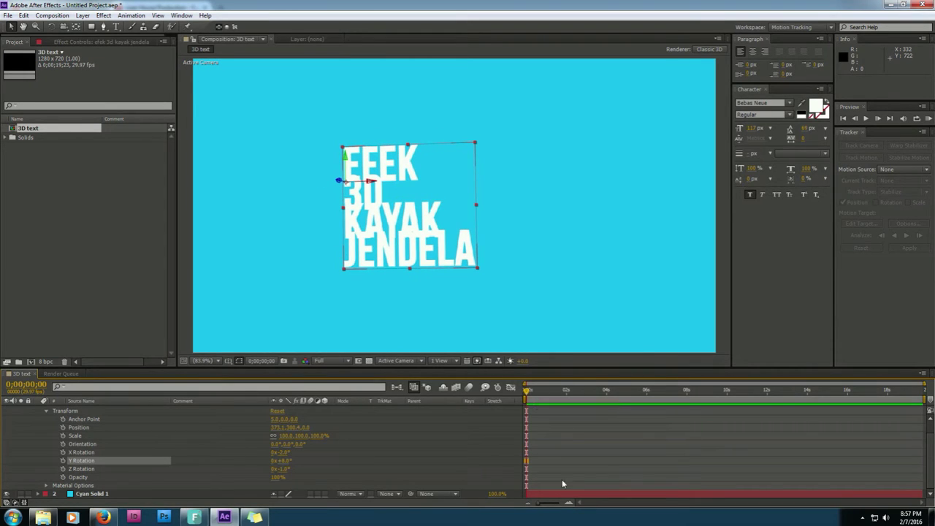
left_click_drag(539, 503, 544, 504)
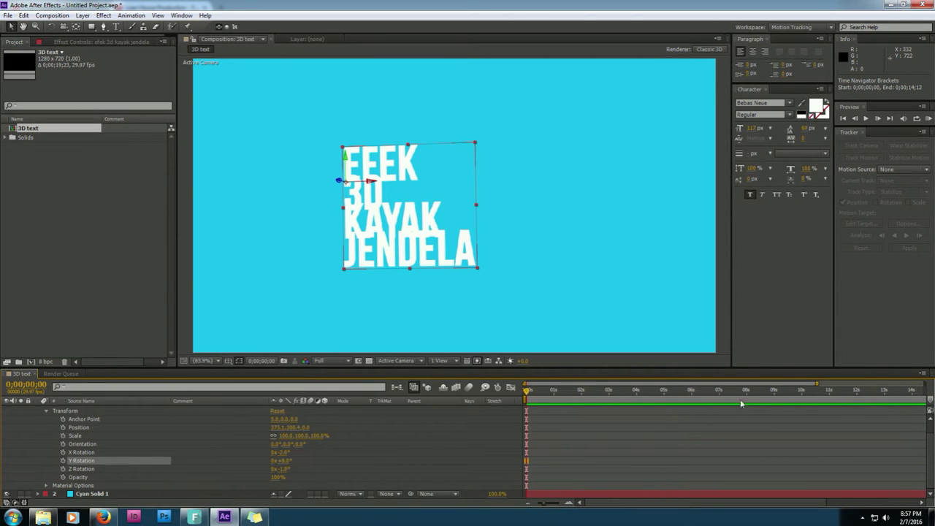
left_click_drag(545, 504, 529, 503)
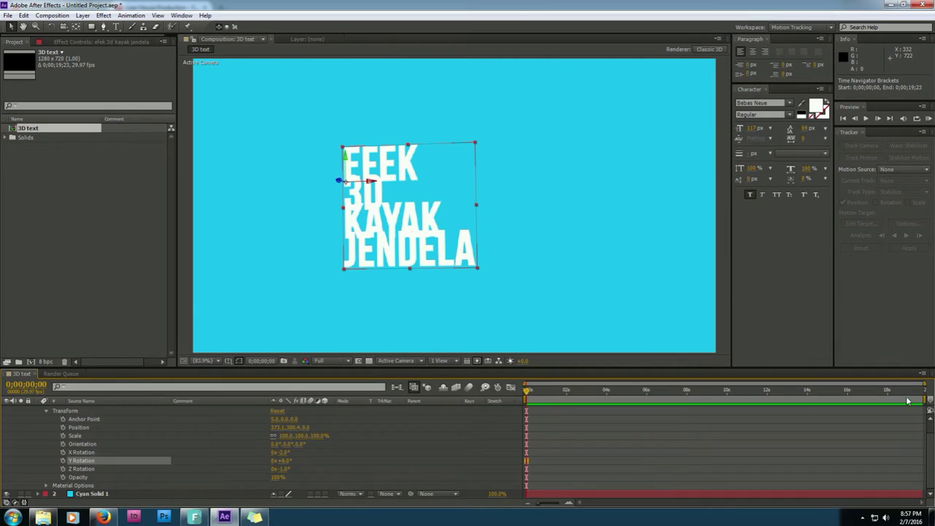
left_click_drag(921, 399, 608, 399)
left_click_drag(538, 504, 552, 504)
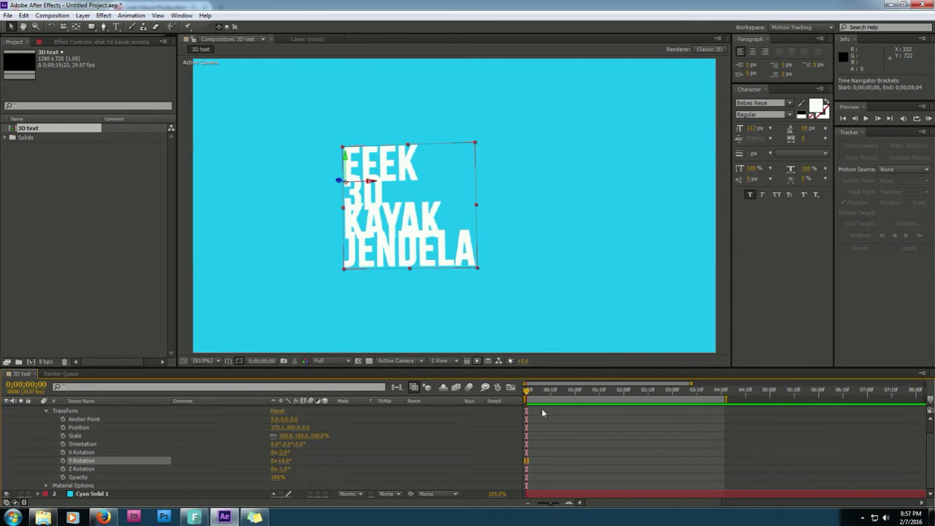
left_click_drag(553, 504, 546, 504)
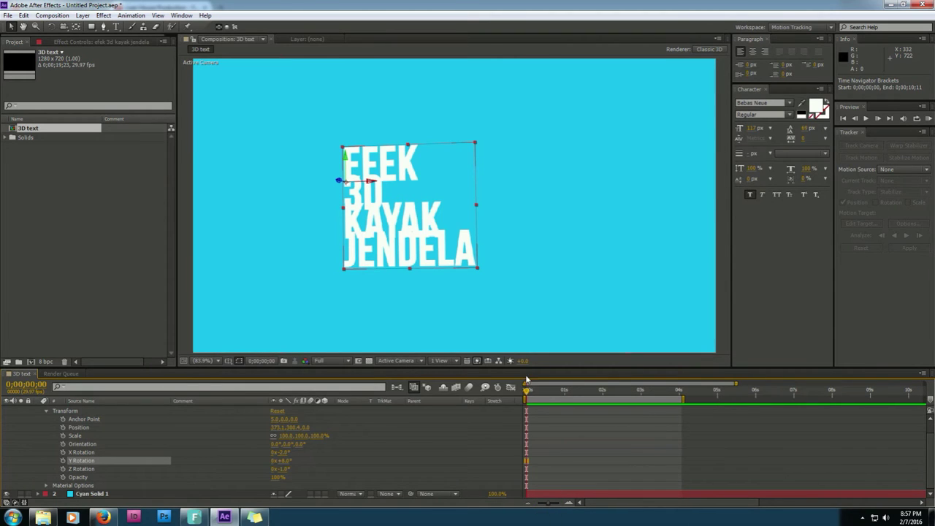
mouse_move(526, 394)
left_mouse_down()
mouse_move(552, 395)
mouse_move(537, 397)
left_mouse_up()
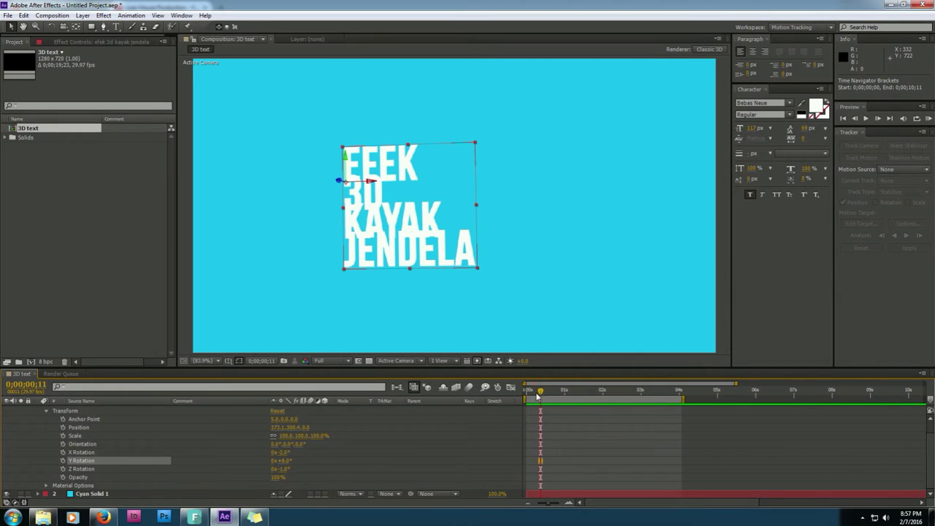
- Try a first edge-on Y Rotation keyframe, then select the existing rotation keyframes
left_click(63, 461)
left_click_drag(541, 392, 549, 393)
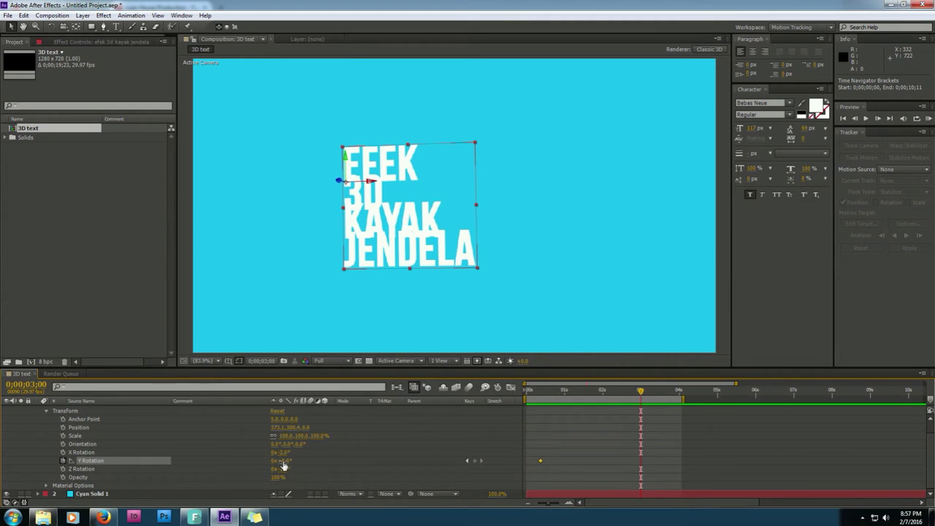
mouse_move(284, 462)
left_mouse_down()
mouse_move(311, 456)
mouse_move(276, 456)
left_mouse_up()
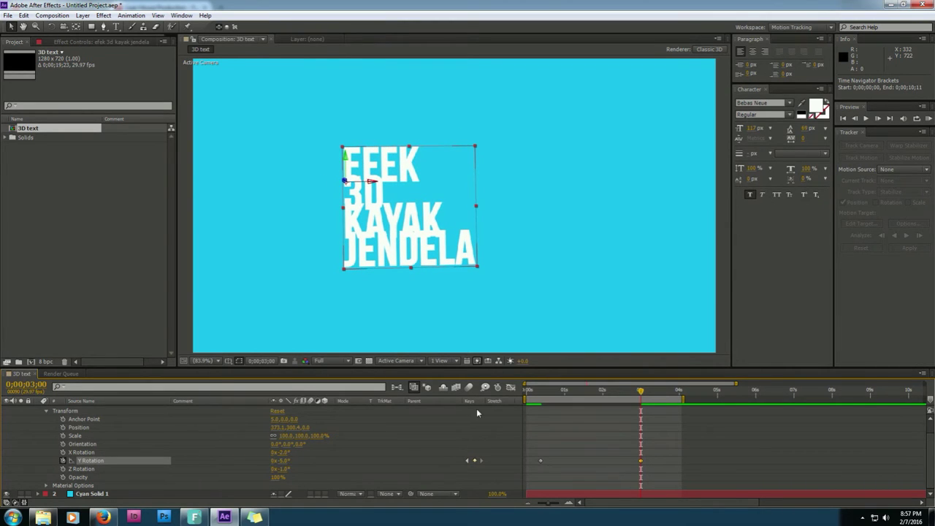
left_click_drag(641, 392, 547, 407)
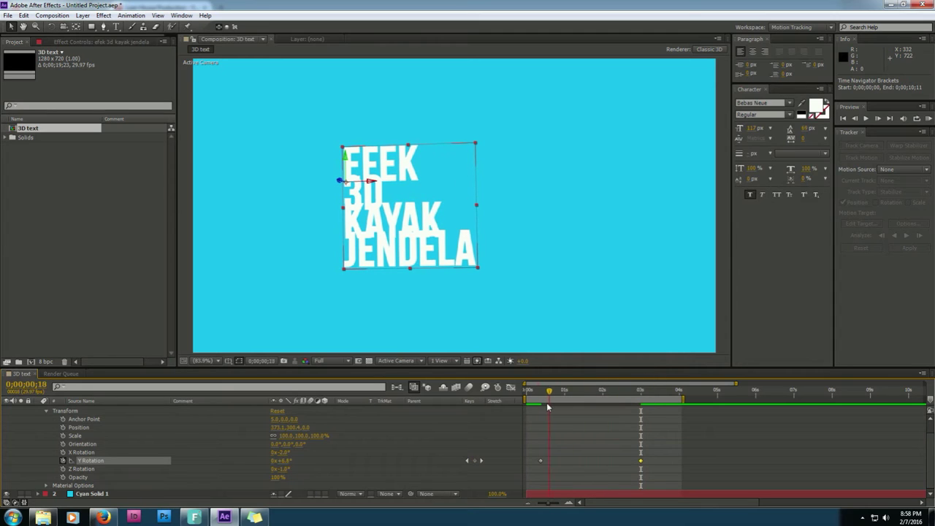
left_click_drag(652, 475, 540, 453)
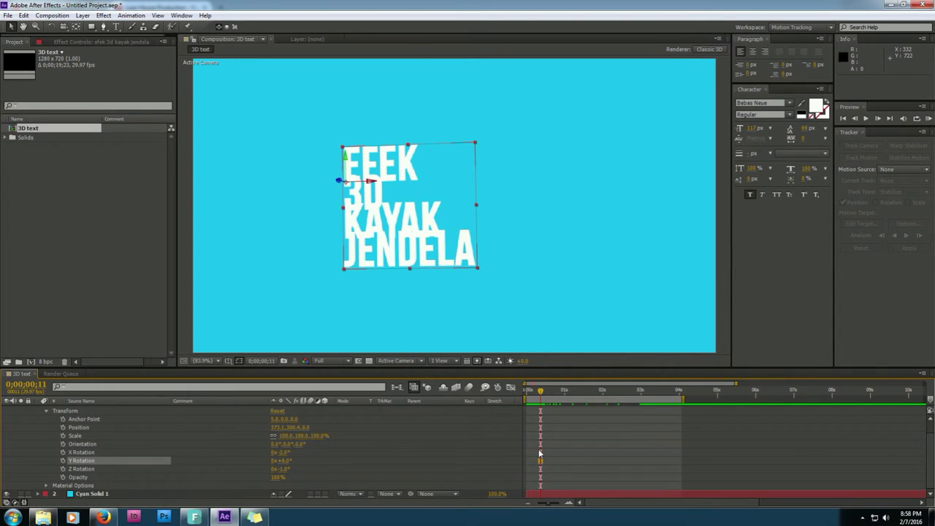
- Key Y Rotation at -90° near the start and about 0° at 3 seconds
left_click(63, 461)
left_click_drag(281, 461, 230, 460)
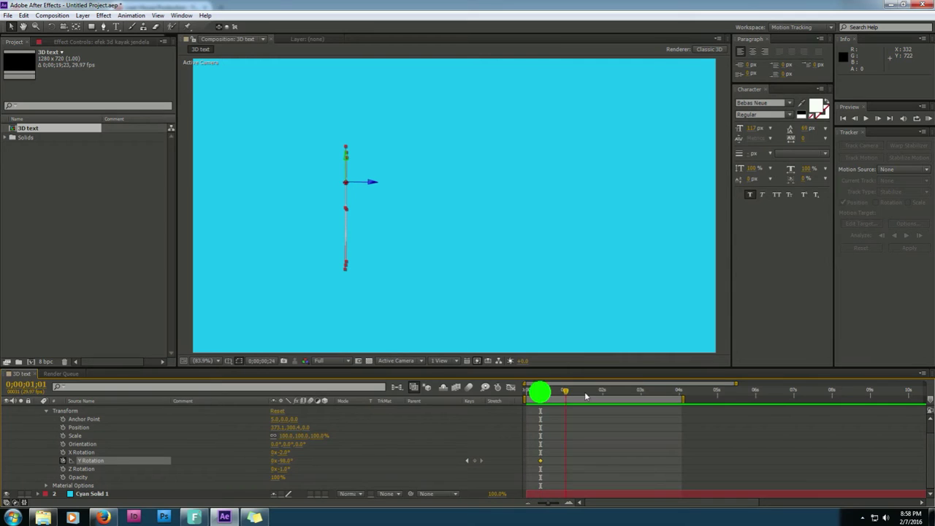
left_click_drag(537, 392, 637, 394)
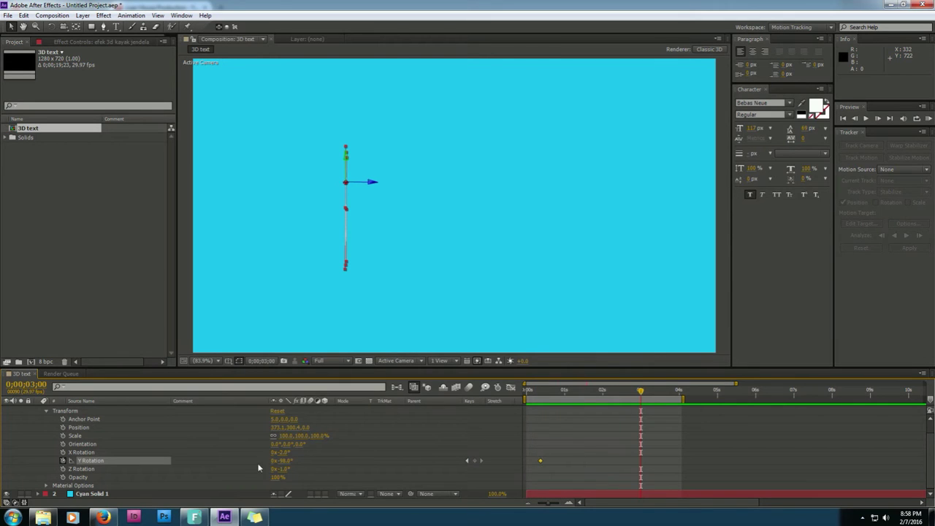
left_click_drag(284, 461, 328, 453)
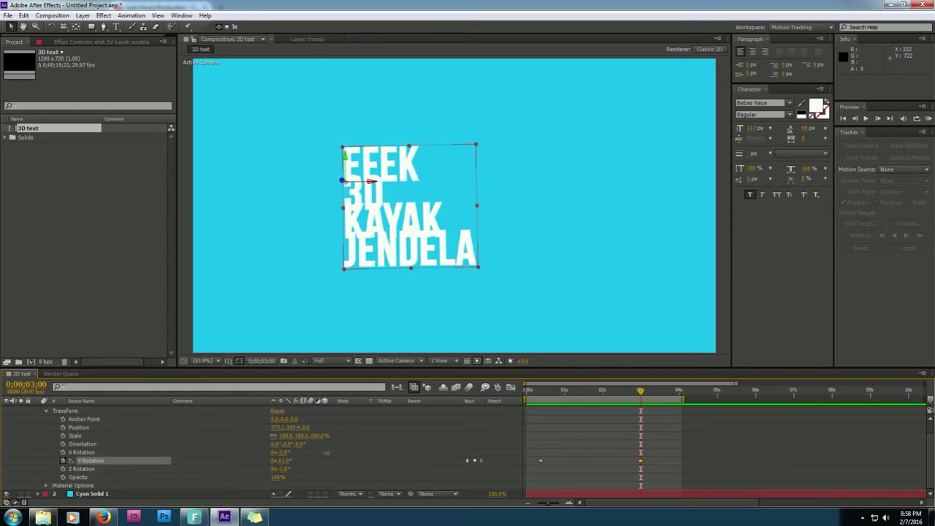
- Preview the swing from the first keyframe and select all the rotation keyframes
left_click(540, 461)
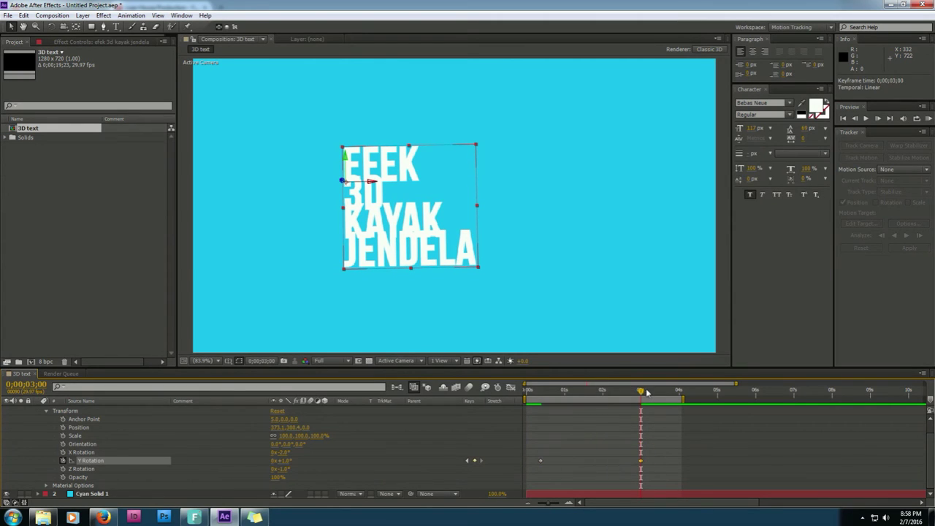
left_click_drag(643, 391, 542, 402)
key("space")
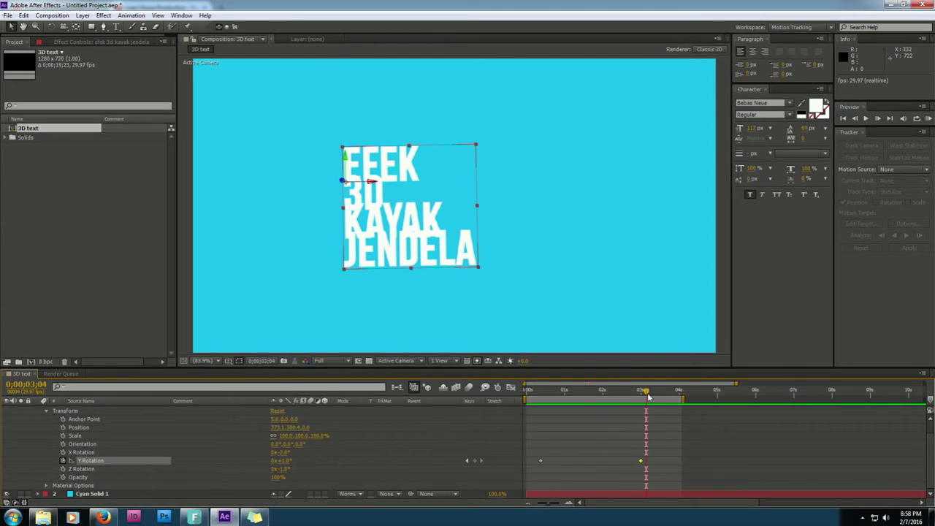
mouse_move(648, 395)
left_mouse_down()
mouse_move(597, 410)
mouse_move(612, 418)
left_mouse_up()
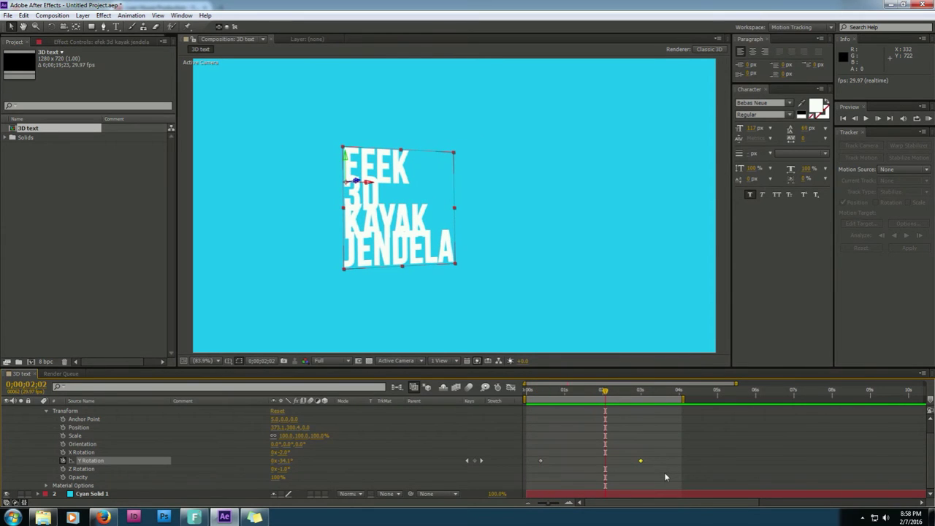
left_click_drag(663, 472, 533, 447)
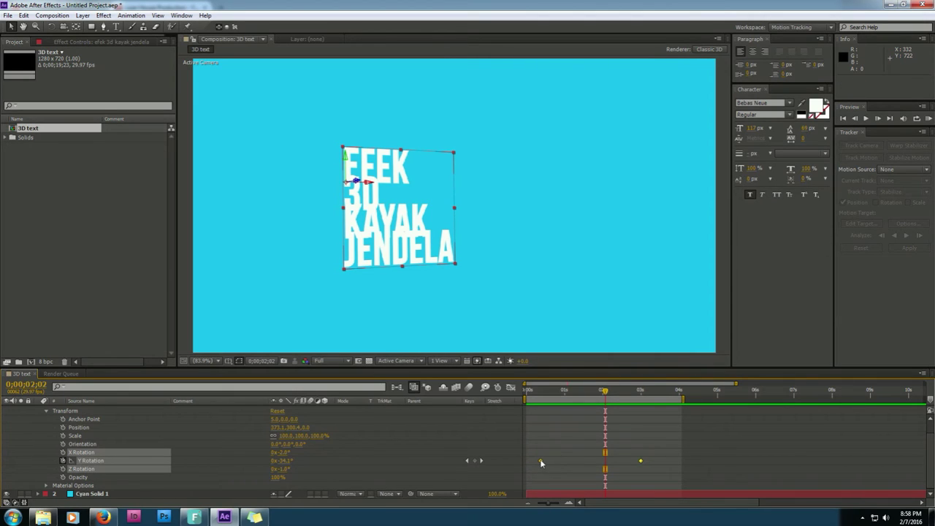
- Ease the Y Rotation keyframes with Keyframe Velocity and view the curve in the Graph Editor
right_click(540, 461)
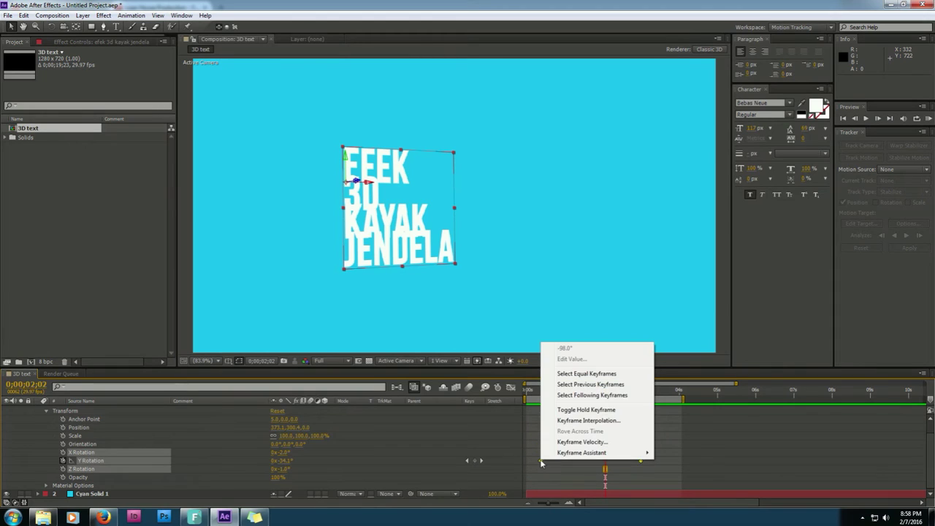
left_click(577, 442)
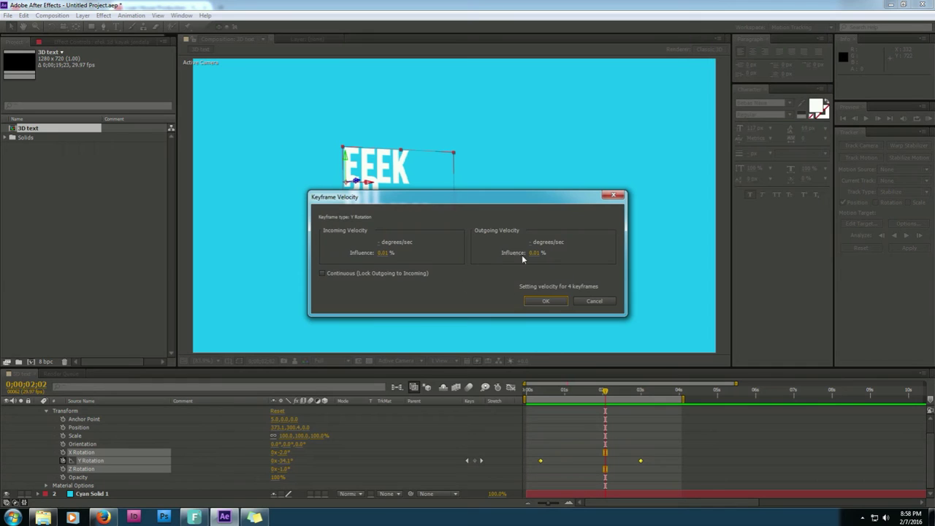
left_click(544, 301)
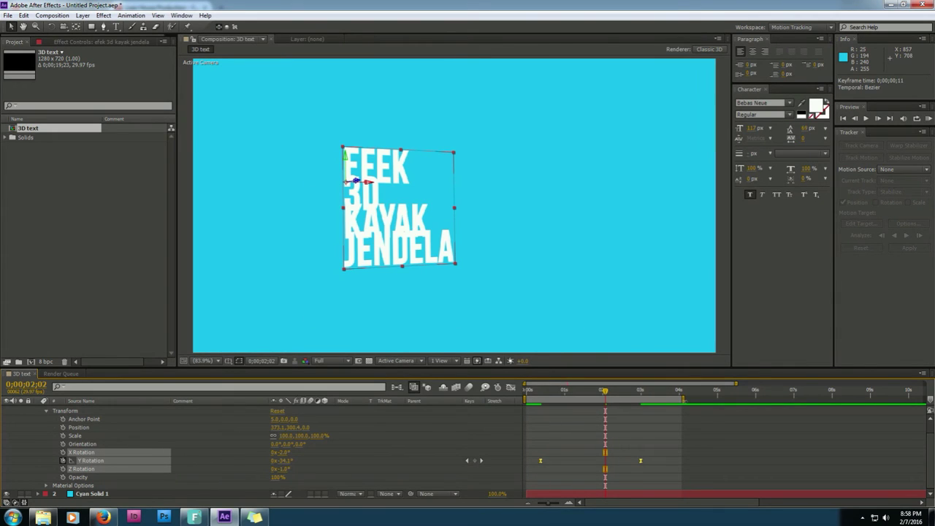
left_click_drag(683, 399, 685, 400)
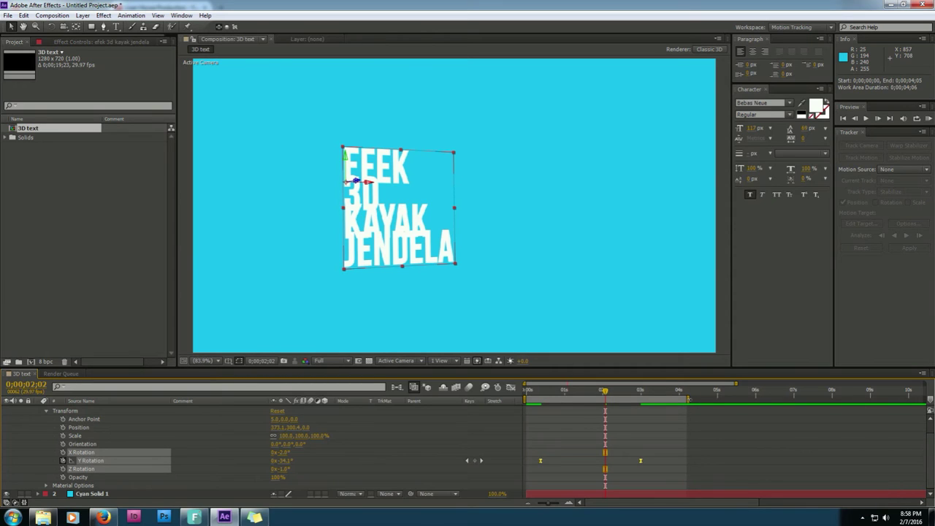
mouse_move(735, 383)
left_mouse_down()
mouse_move(798, 383)
mouse_move(587, 401)
left_mouse_up()
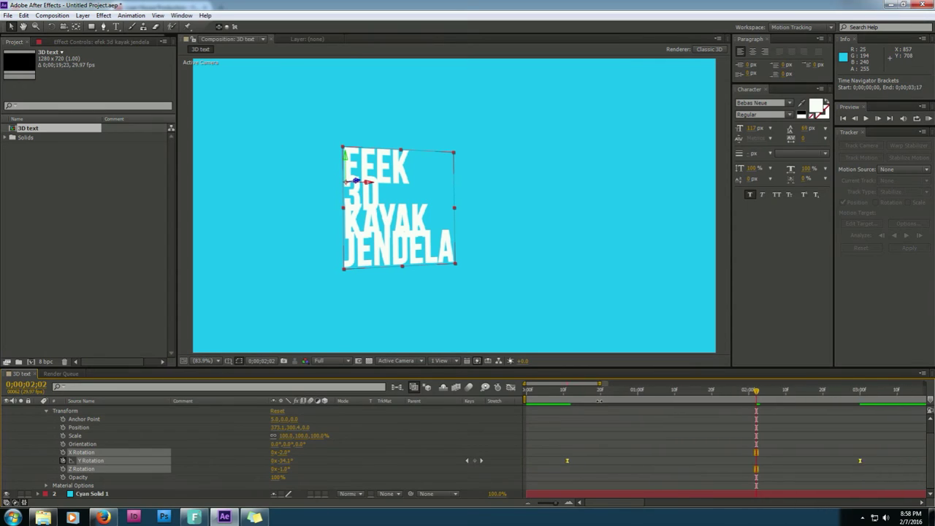
left_click(512, 388)
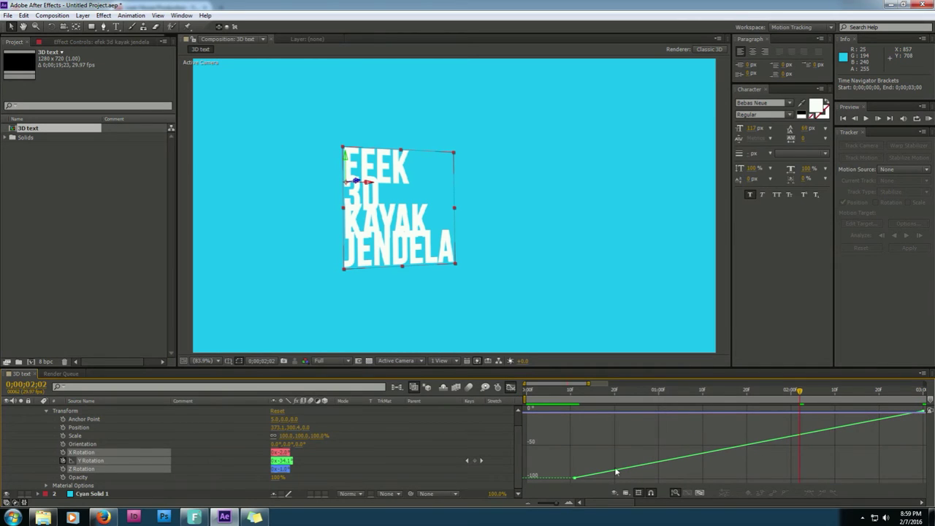
- Preview the eased swing and add a -58.2° Y Rotation keyframe for the bounce
left_click(512, 389)
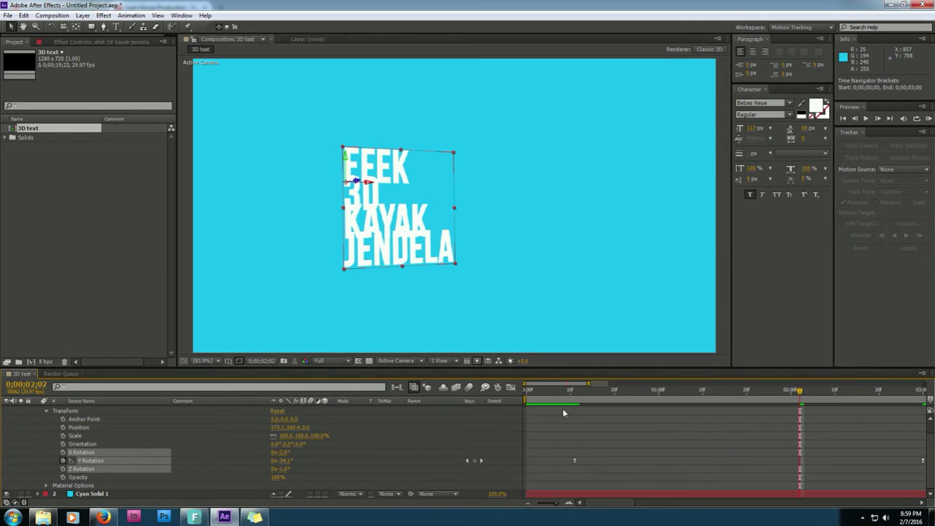
left_click_drag(801, 391, 826, 427)
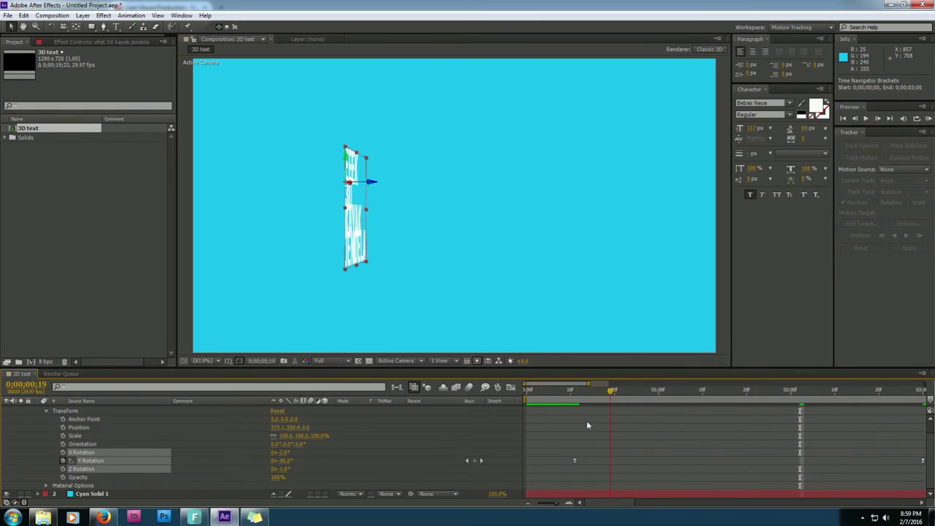
key("space")
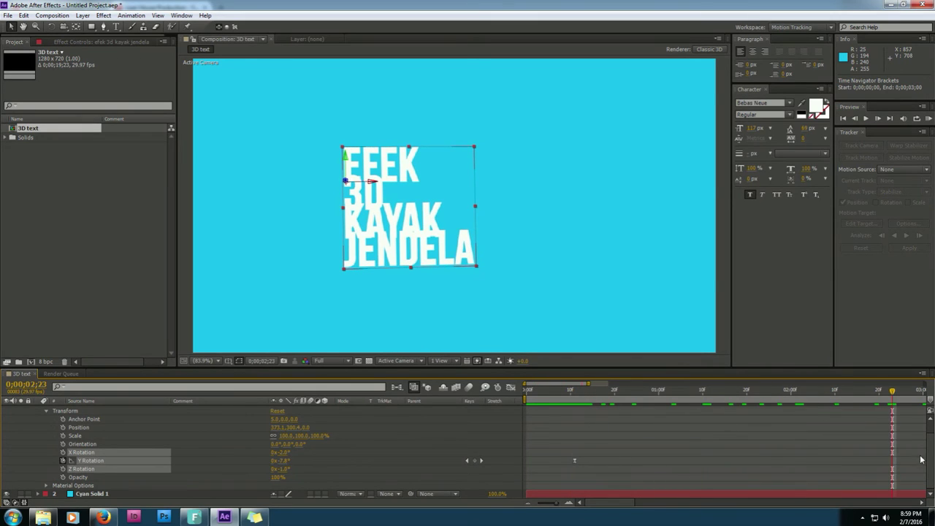
left_click(922, 461)
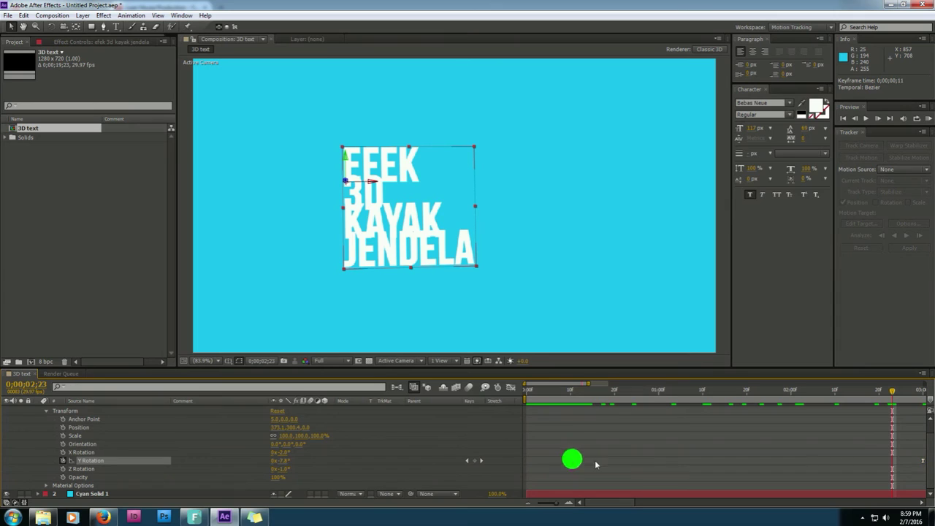
left_click_drag(892, 394, 694, 410)
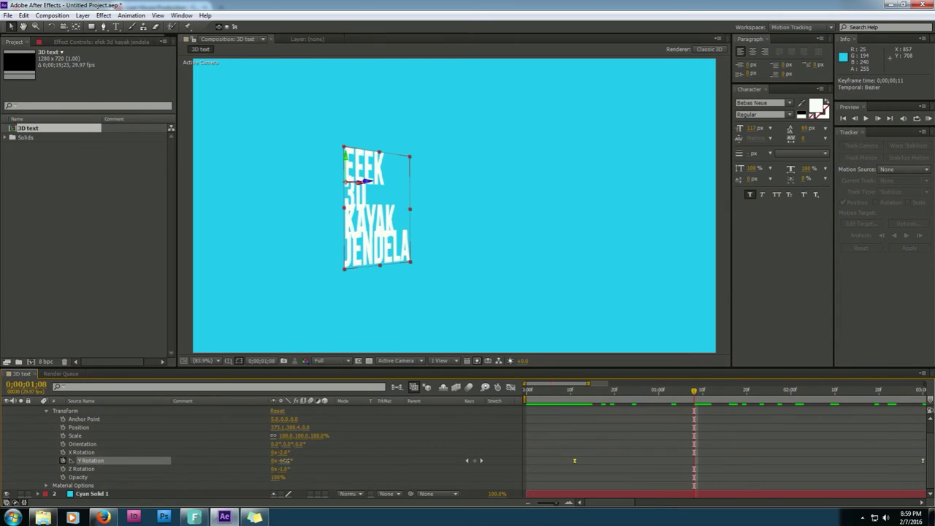
left_click_drag(288, 461, 332, 455)
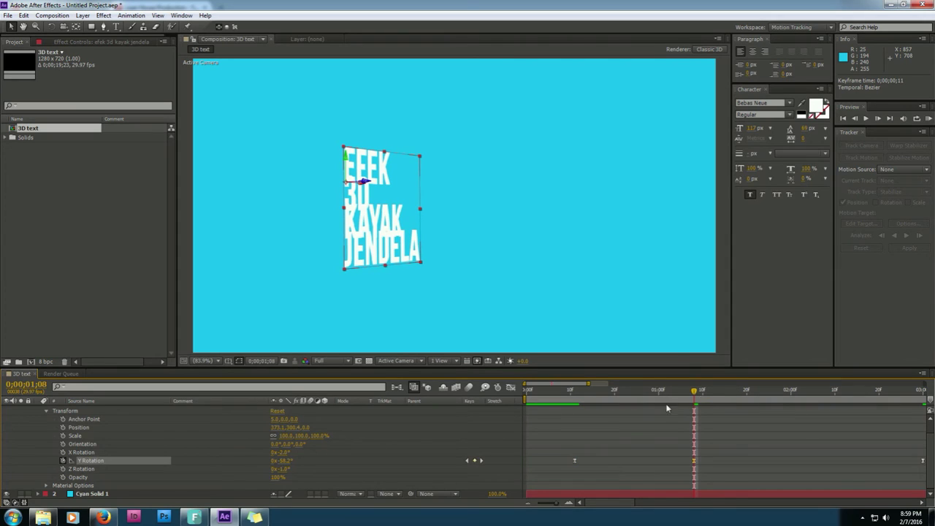
- Add Y Rotation keyframes of about -32° and -14° at 0;00;02;06, plus a nearly edge-on key at 0;00;00;24
left_click_drag(695, 392, 751, 400)
left_click_drag(283, 463, 441, 448)
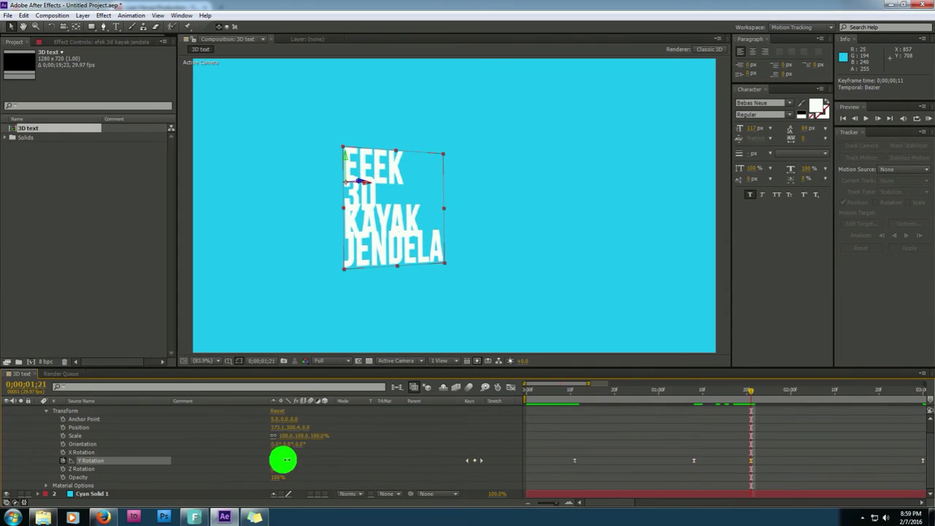
left_click_drag(752, 392, 816, 392)
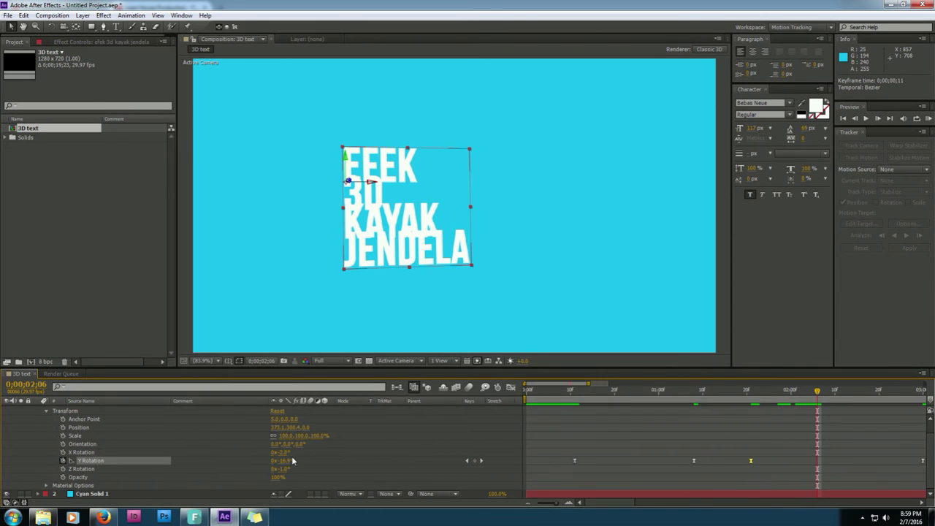
left_click_drag(291, 456, 748, 424)
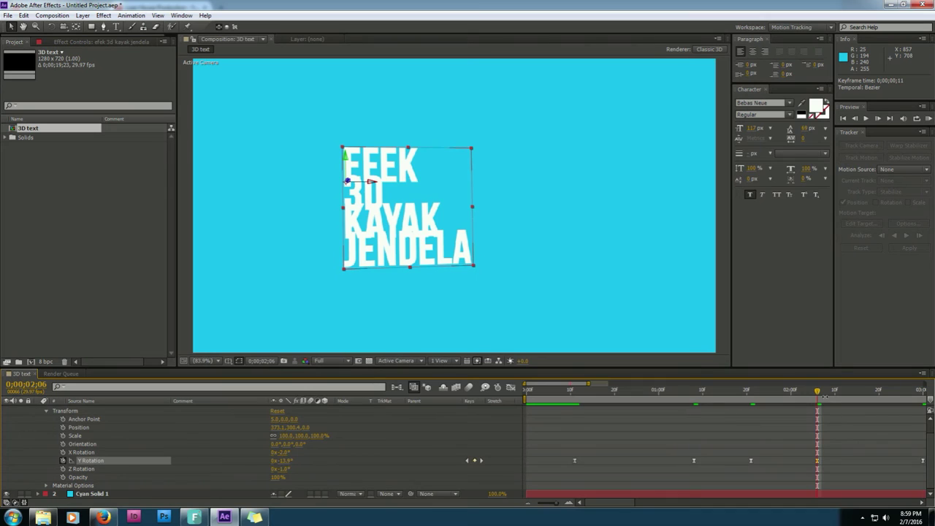
left_click_drag(820, 394, 633, 419)
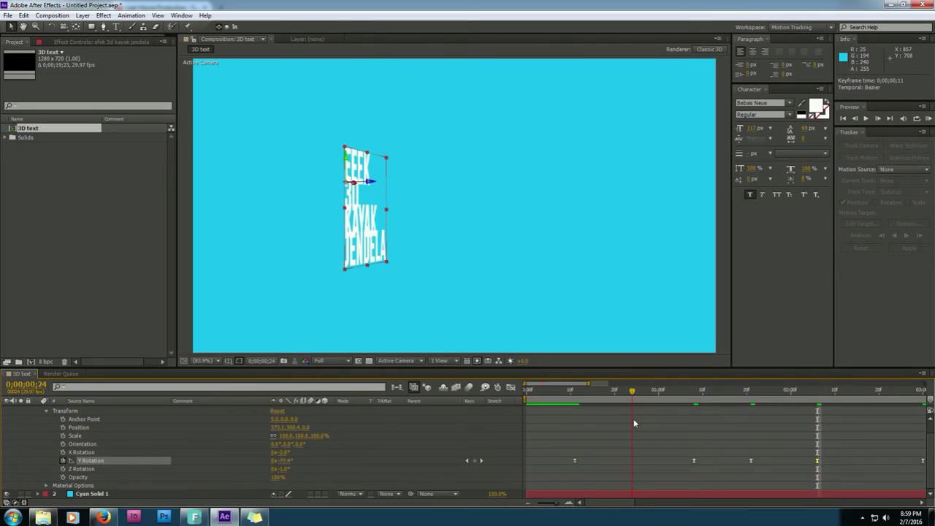
left_click_drag(289, 465, 291, 463)
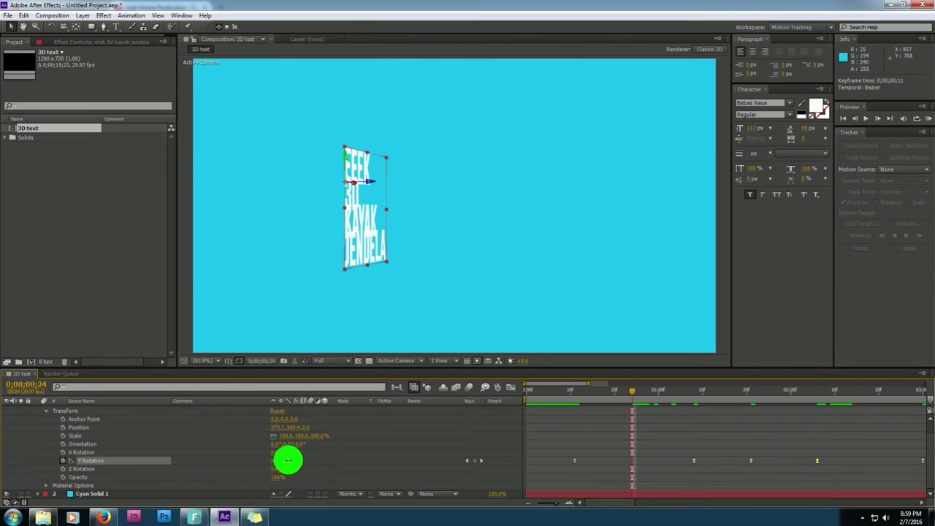
- In the Graph Editor, raise the 0;00;00;24 key to about -21° and dip the next keyframe
left_click(511, 387)
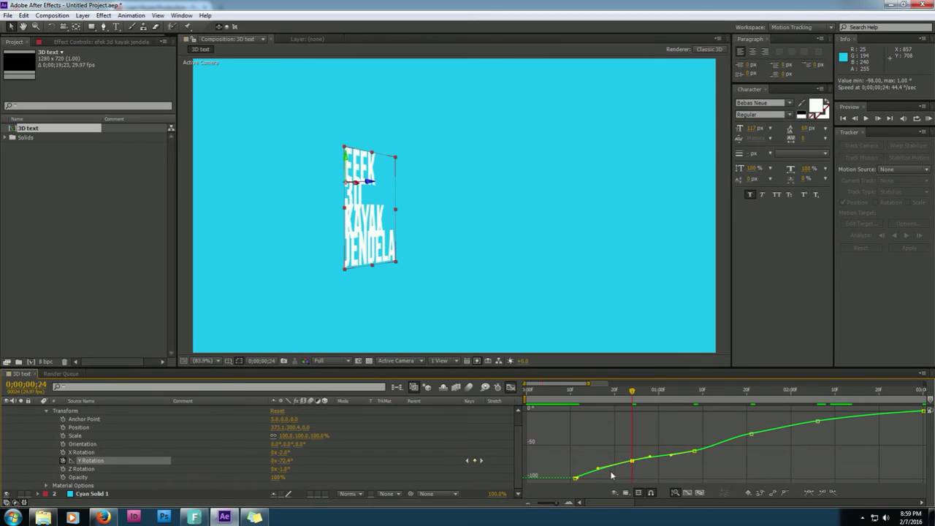
left_click(575, 478)
mouse_move(621, 466)
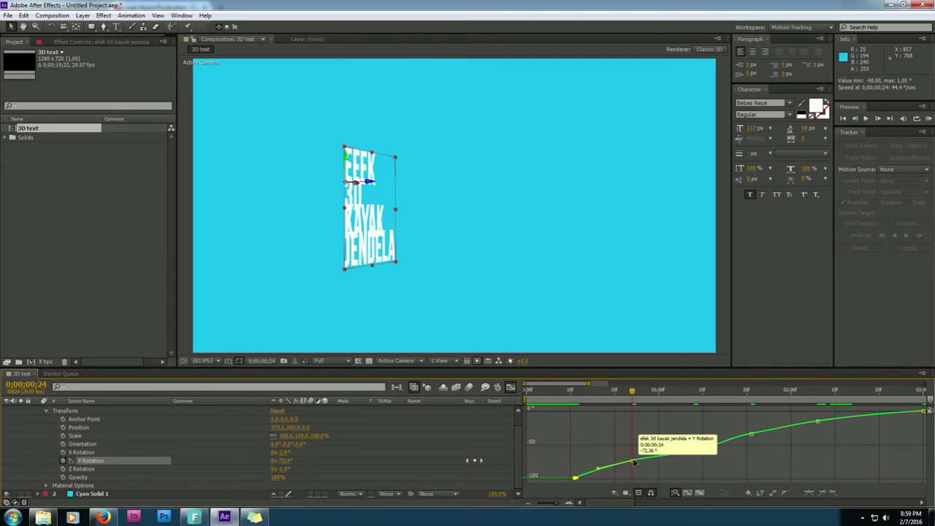
left_click_drag(633, 461, 628, 439)
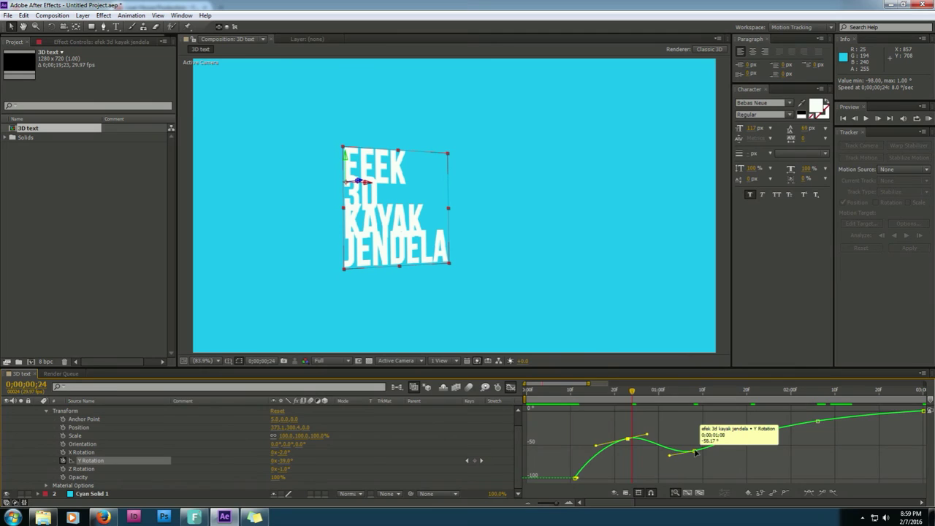
left_click(695, 452)
left_click_drag(695, 453, 697, 471)
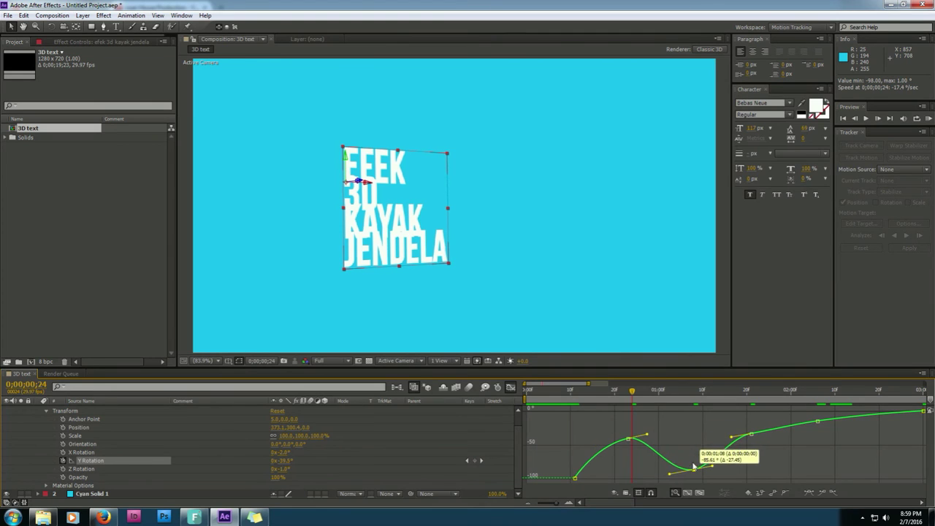
mouse_move(629, 440)
left_click_drag(629, 440, 628, 426)
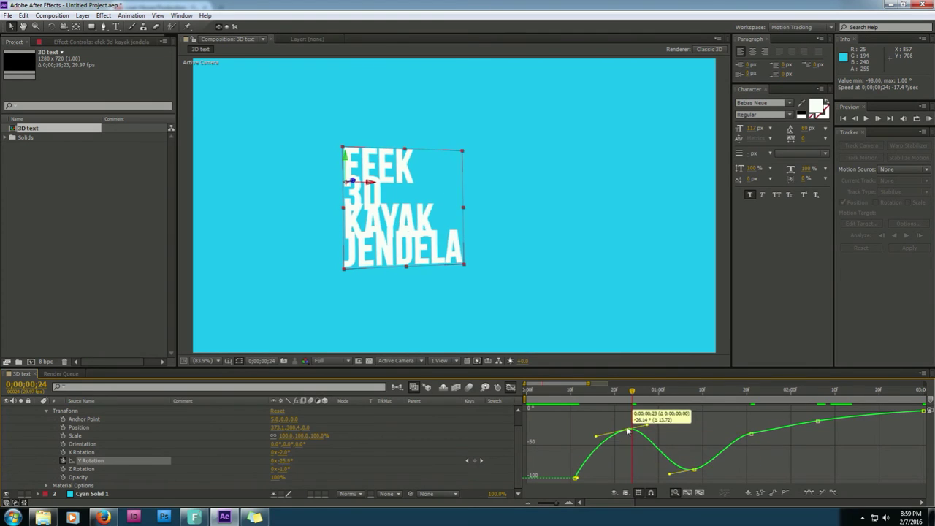
mouse_move(695, 473)
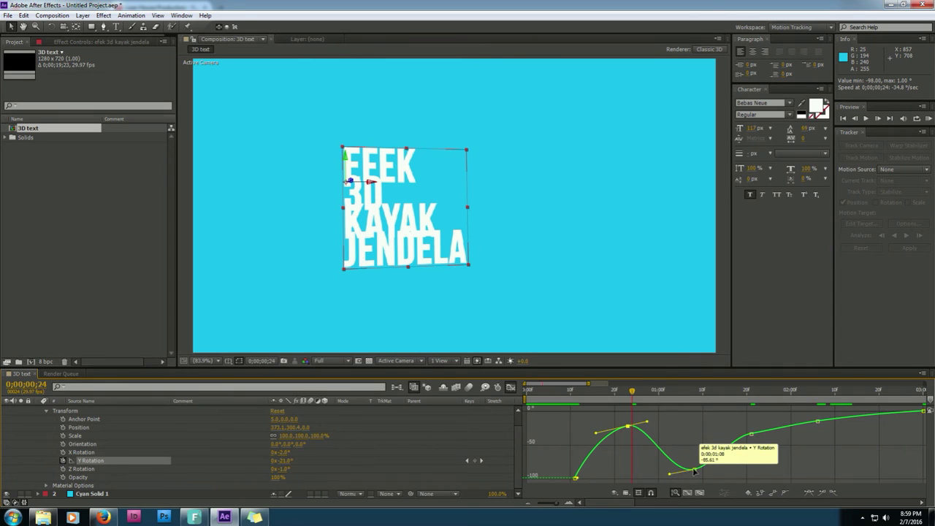
left_click_drag(696, 473, 689, 471)
- Lower the 0;00;02;06 key to about -39°, fine-tune the peaks, and preview the bounce
mouse_move(751, 436)
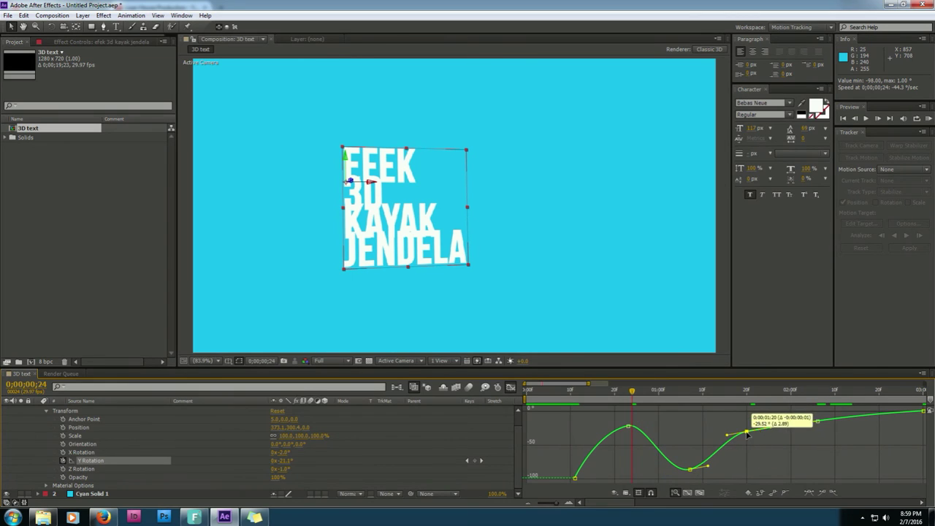
left_click_drag(817, 423, 818, 454)
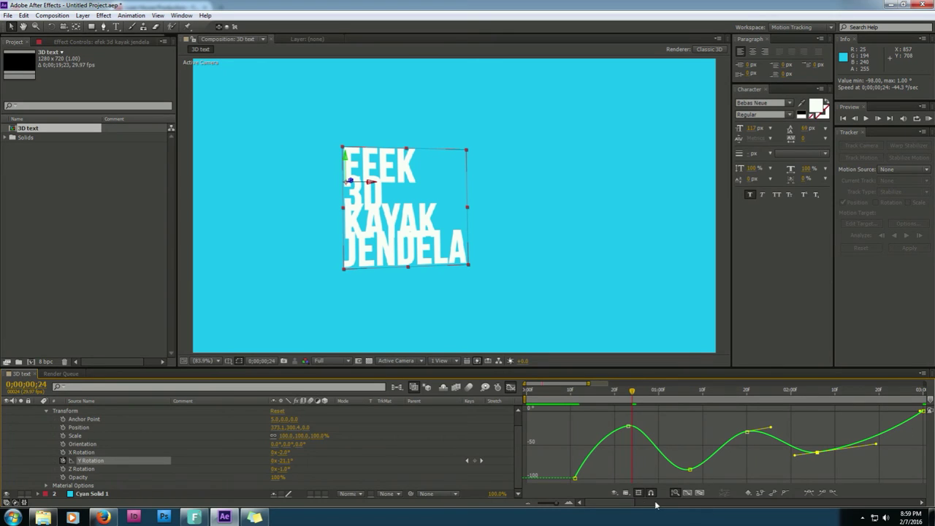
scroll(556, 504, "down", 1)
scroll(556, 504, "down", 1)
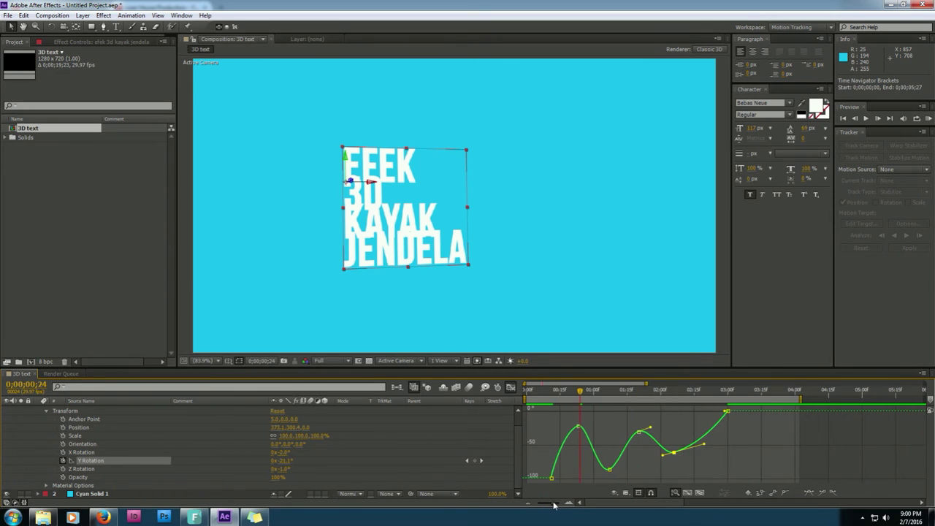
scroll(556, 504, "down", 1)
left_click_drag(610, 426, 612, 419)
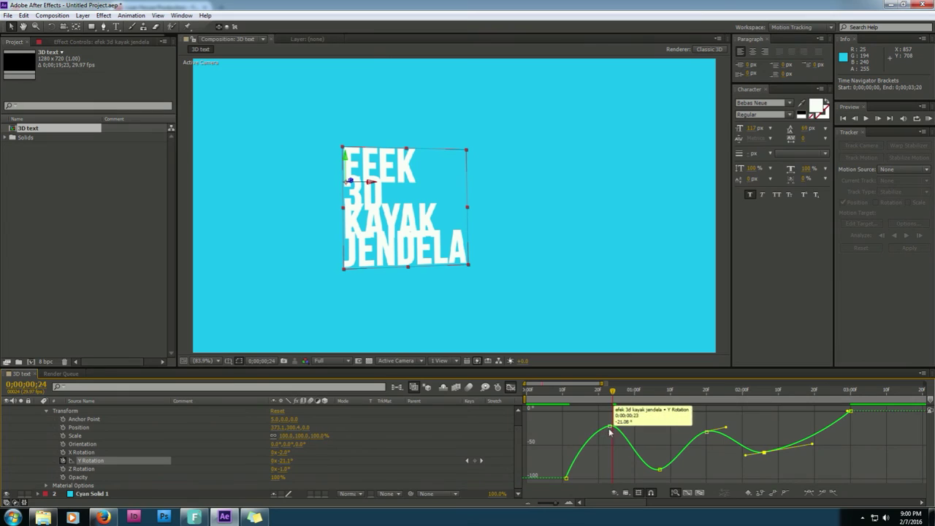
left_click_drag(706, 432, 709, 437)
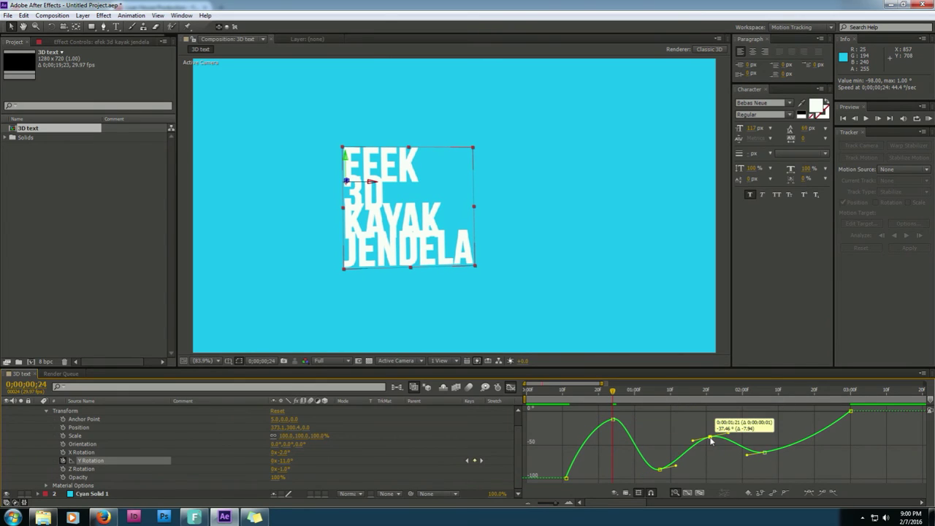
left_click_drag(611, 393, 525, 394)
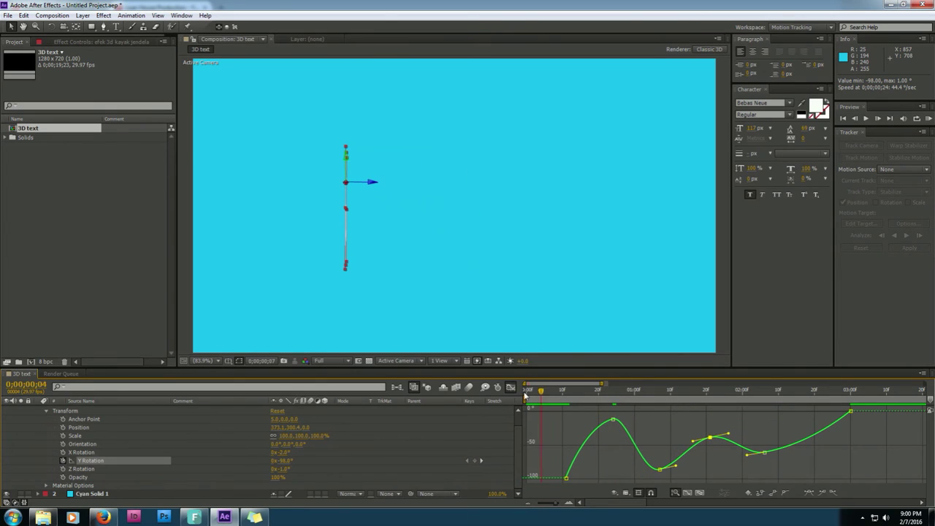
key("space")
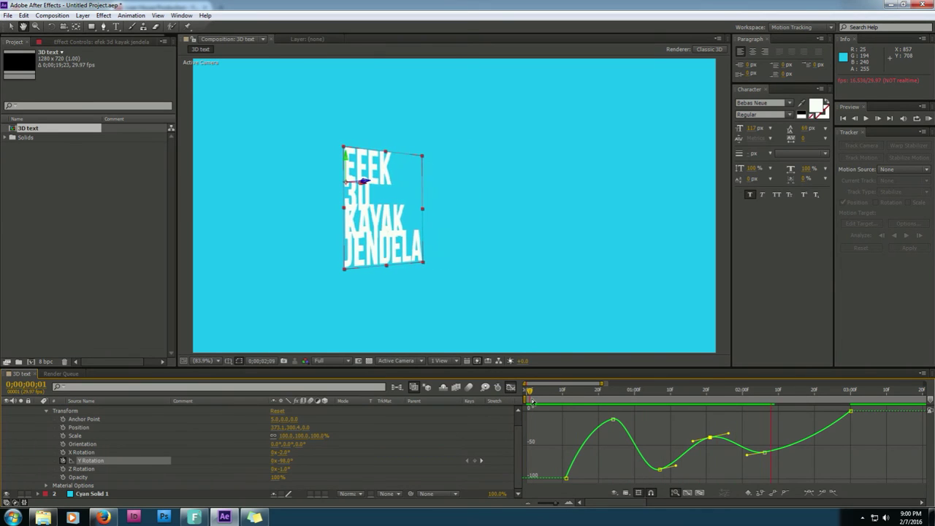
- Deepen the Y Rotation overshoots: low point about -44°, 01;21 about -3°, second peak about 25°, 02;06 about -35°
key("space")
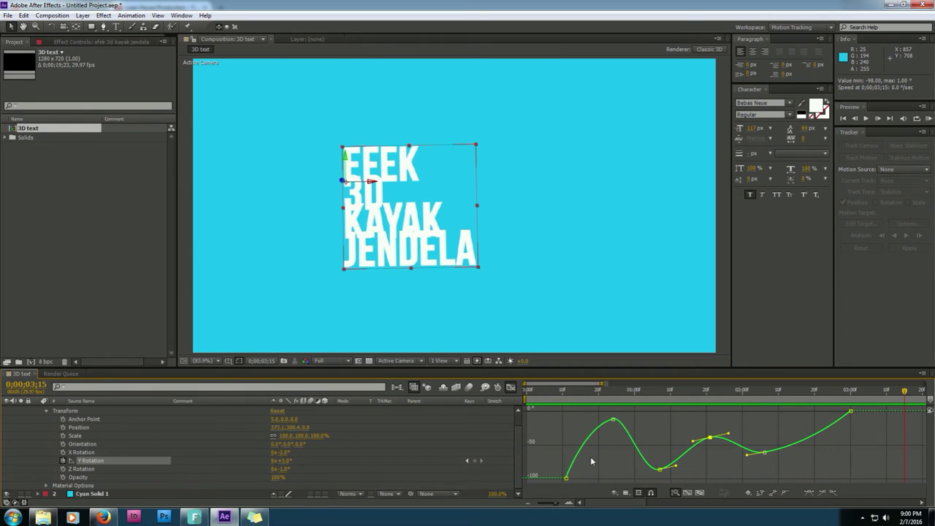
left_click(659, 466)
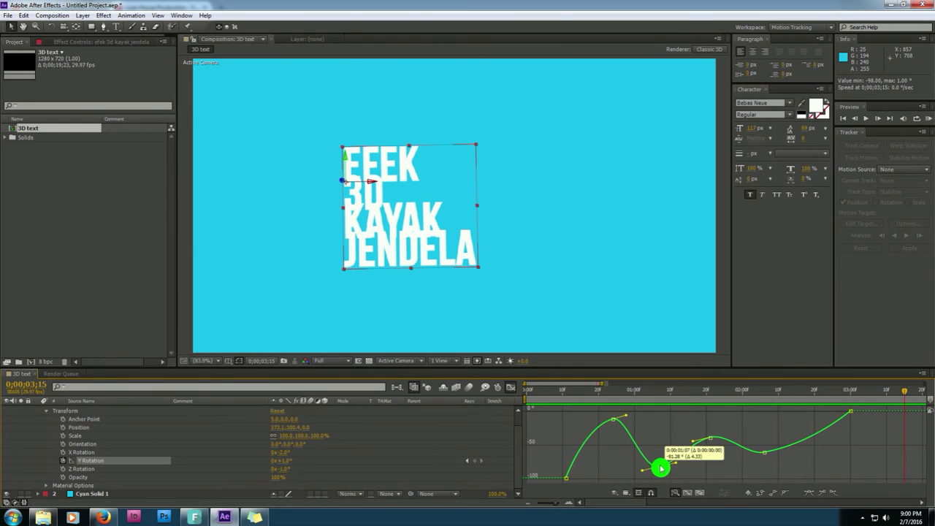
mouse_move(636, 390)
left_mouse_down()
mouse_move(576, 400)
mouse_move(636, 401)
left_mouse_up()
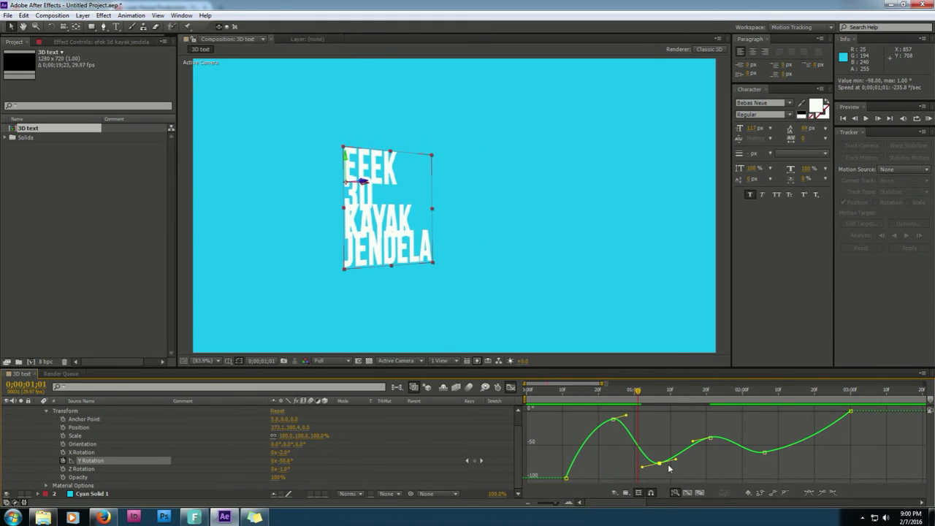
left_click_drag(668, 465, 664, 455)
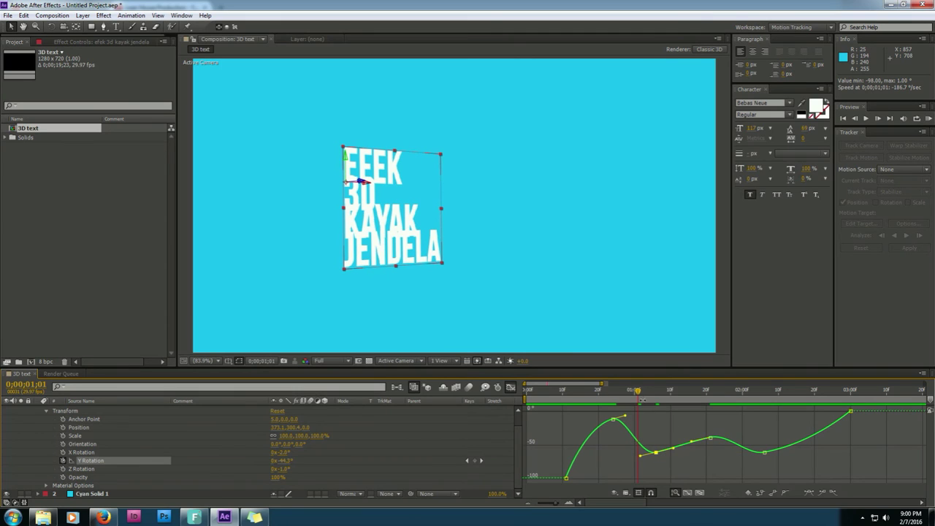
left_click_drag(638, 393, 717, 399)
left_click_drag(709, 438, 709, 417)
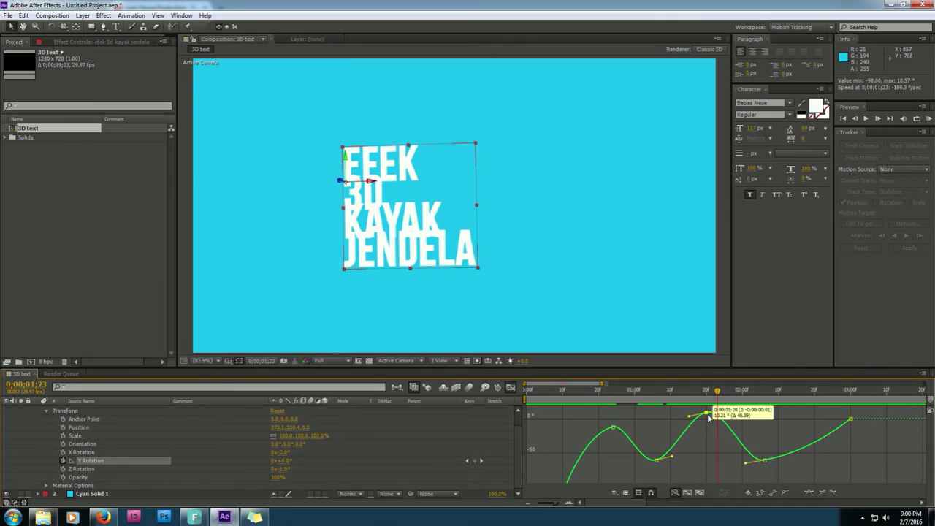
left_click_drag(708, 417, 708, 423)
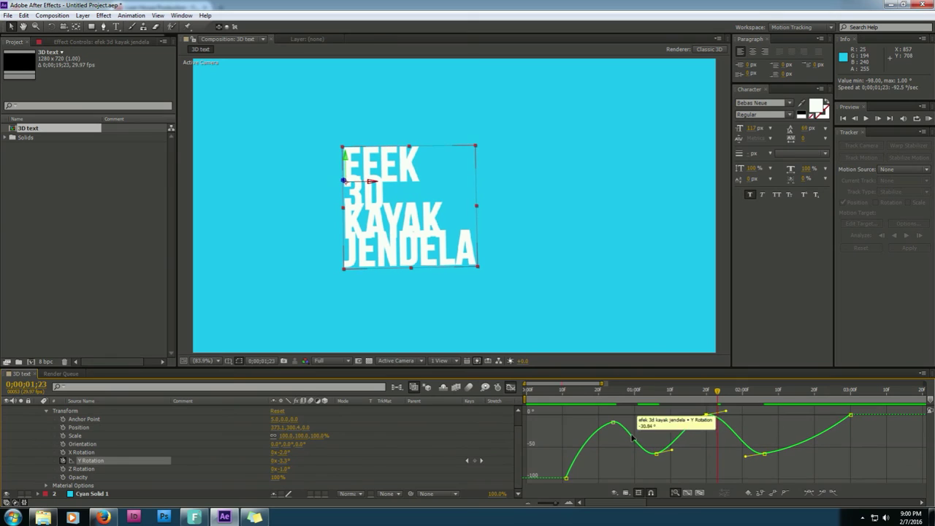
left_click_drag(613, 422, 612, 414)
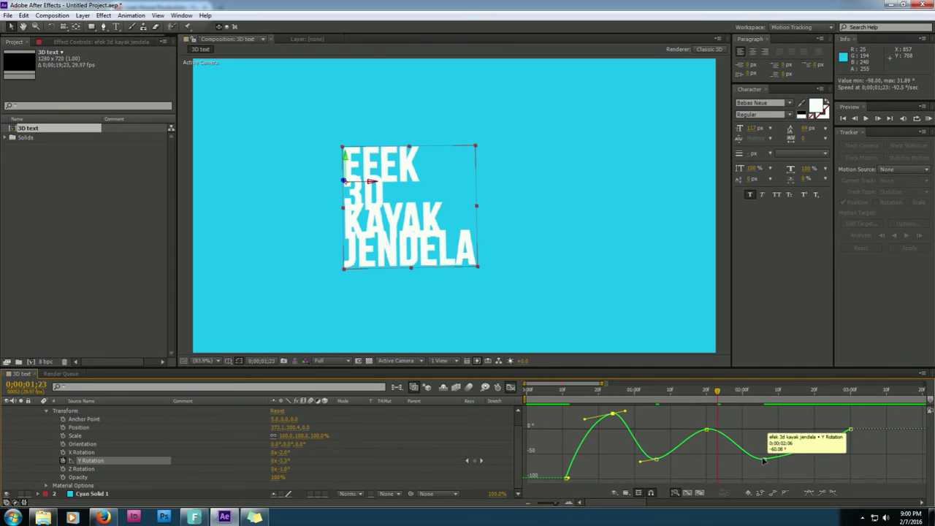
left_click_drag(763, 460, 767, 448)
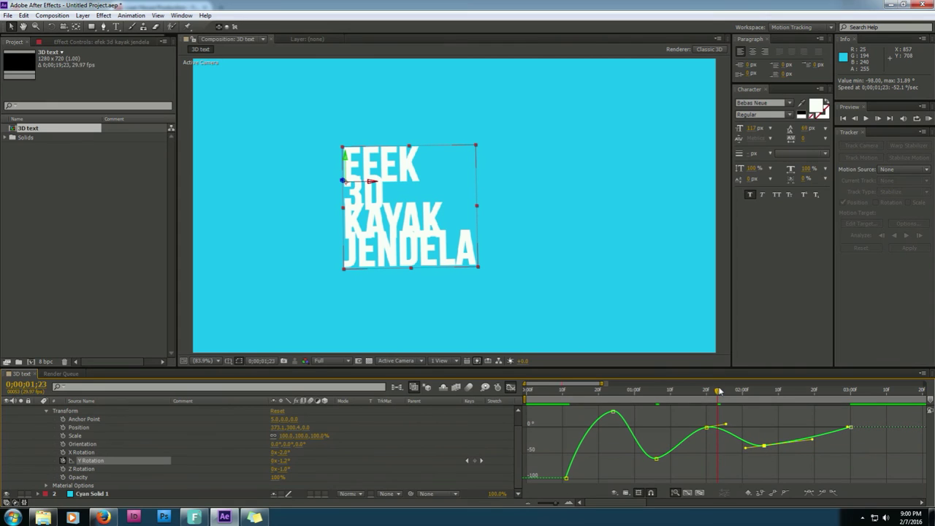
- Preview the revised bounce from frame 0;00;00;08, then return to the layer keyframe view
left_click_drag(715, 390, 561, 406)
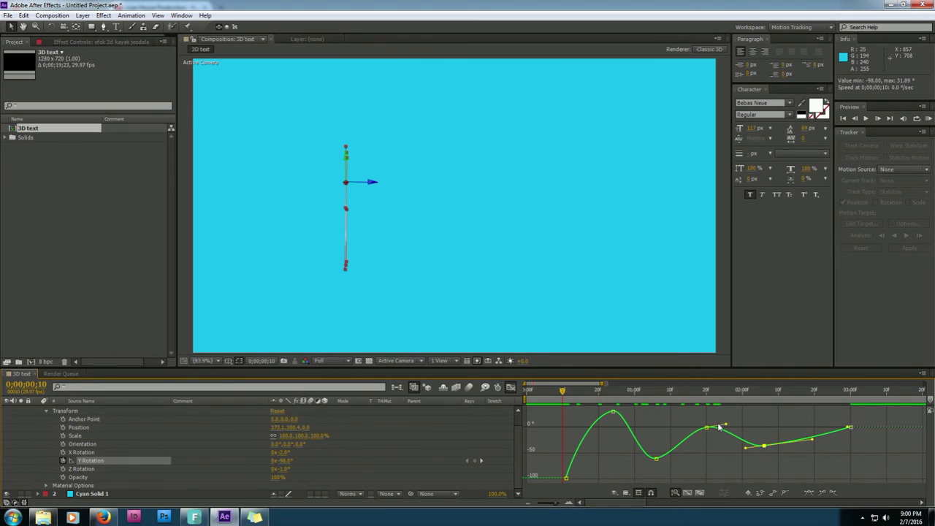
left_click_drag(563, 392, 556, 395)
key("space")
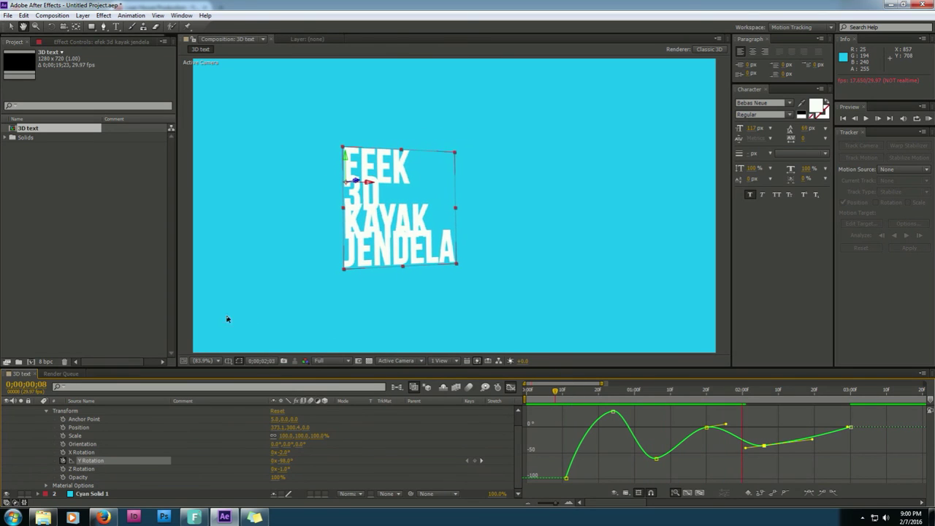
left_click(188, 334)
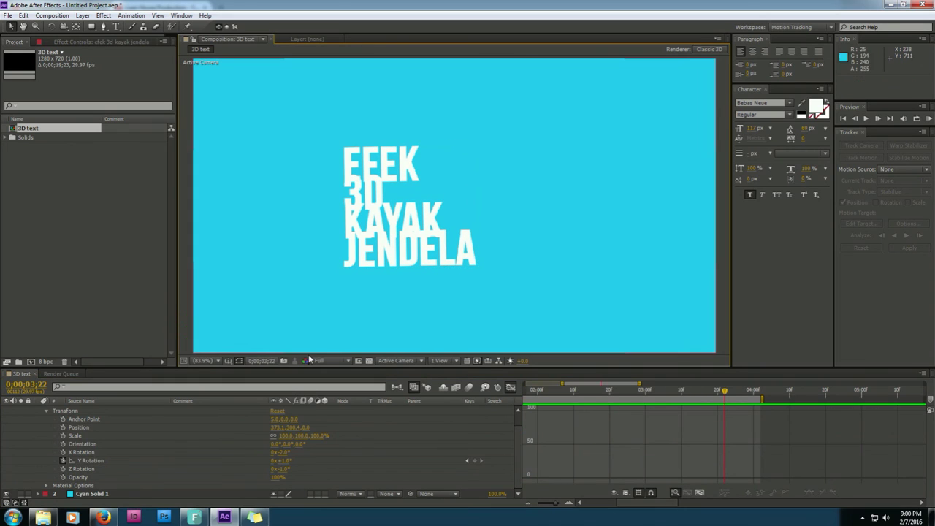
left_click(509, 388)
- Play the finished window-swing animation full screen from frame 0;00;00;00
left_click_drag(723, 389, 460, 405)
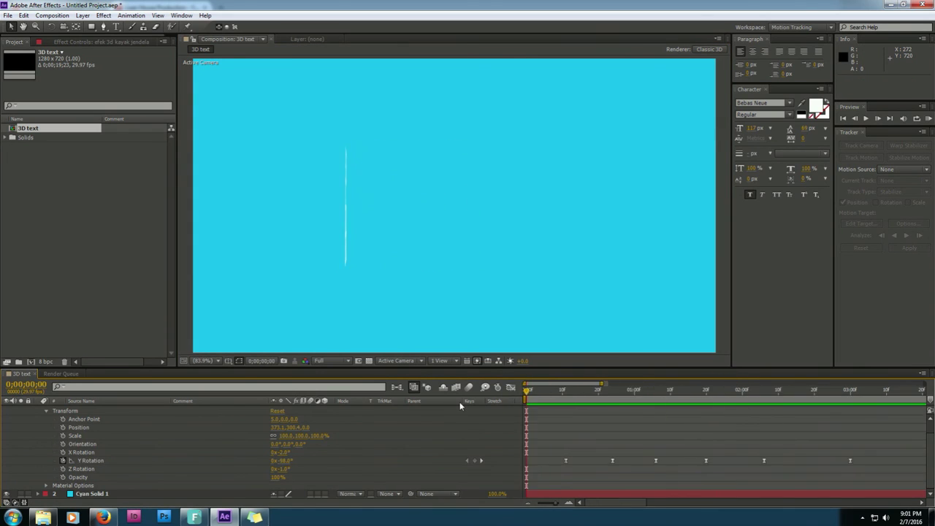
key("KP_0")
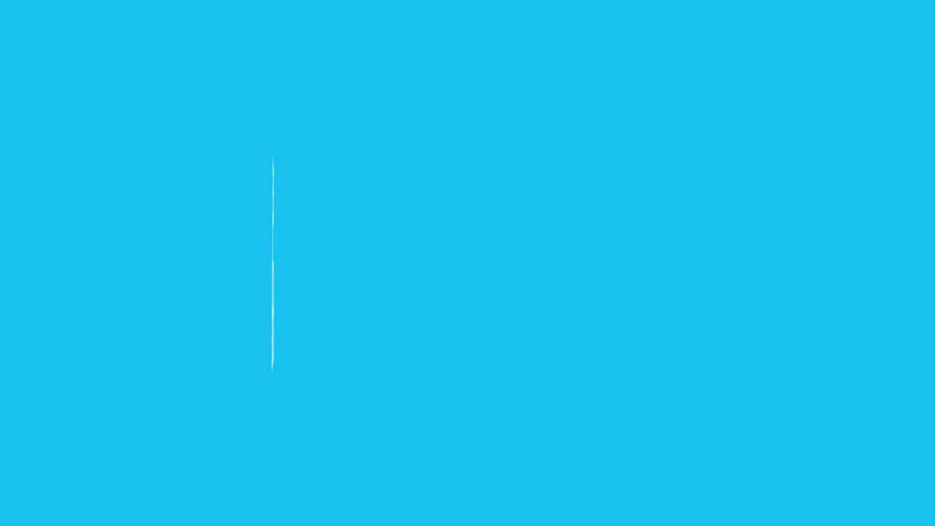